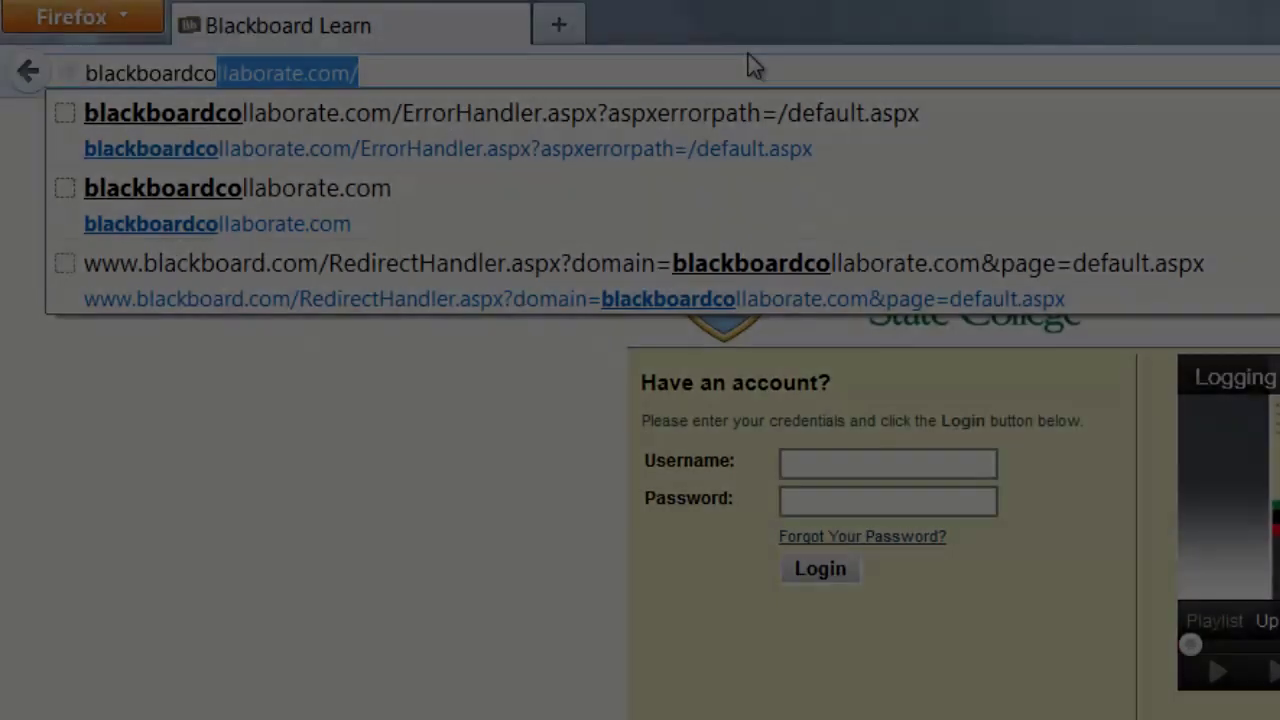
# Go to blackboardcollaborate.com and open the sign-in for current users.
pyautogui.write('llaborate.com')
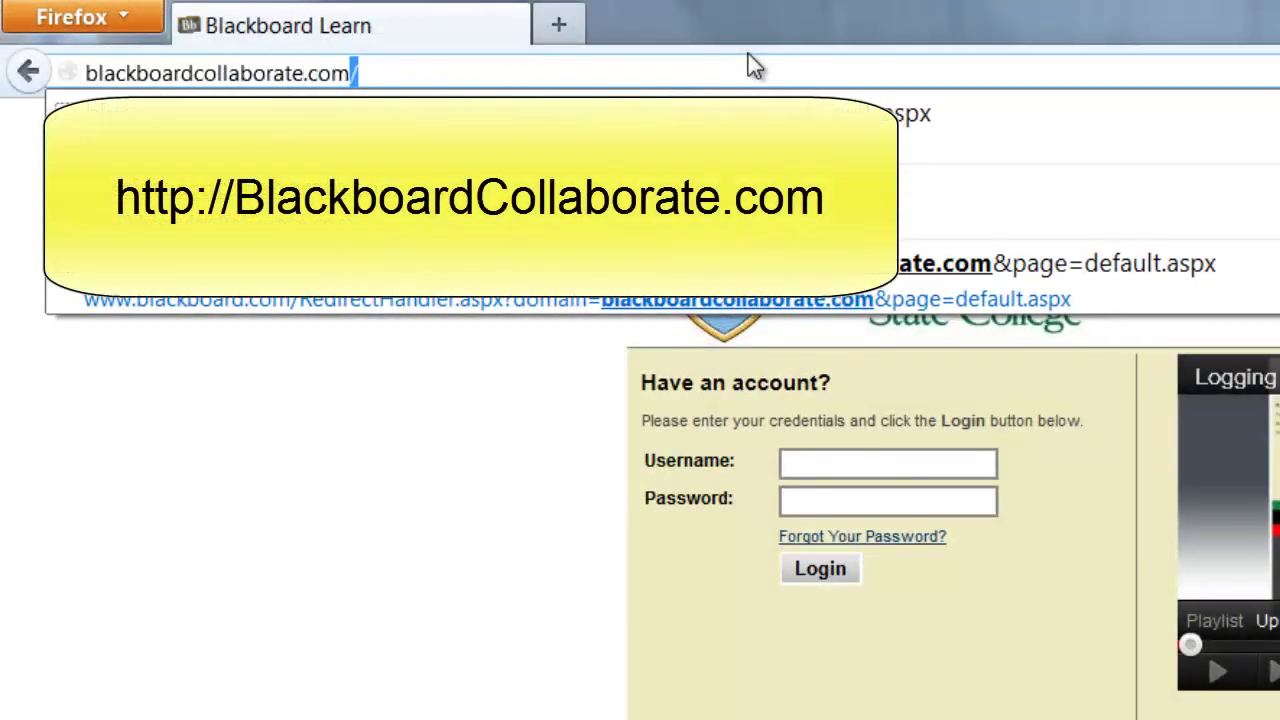
pyautogui.press('Return')
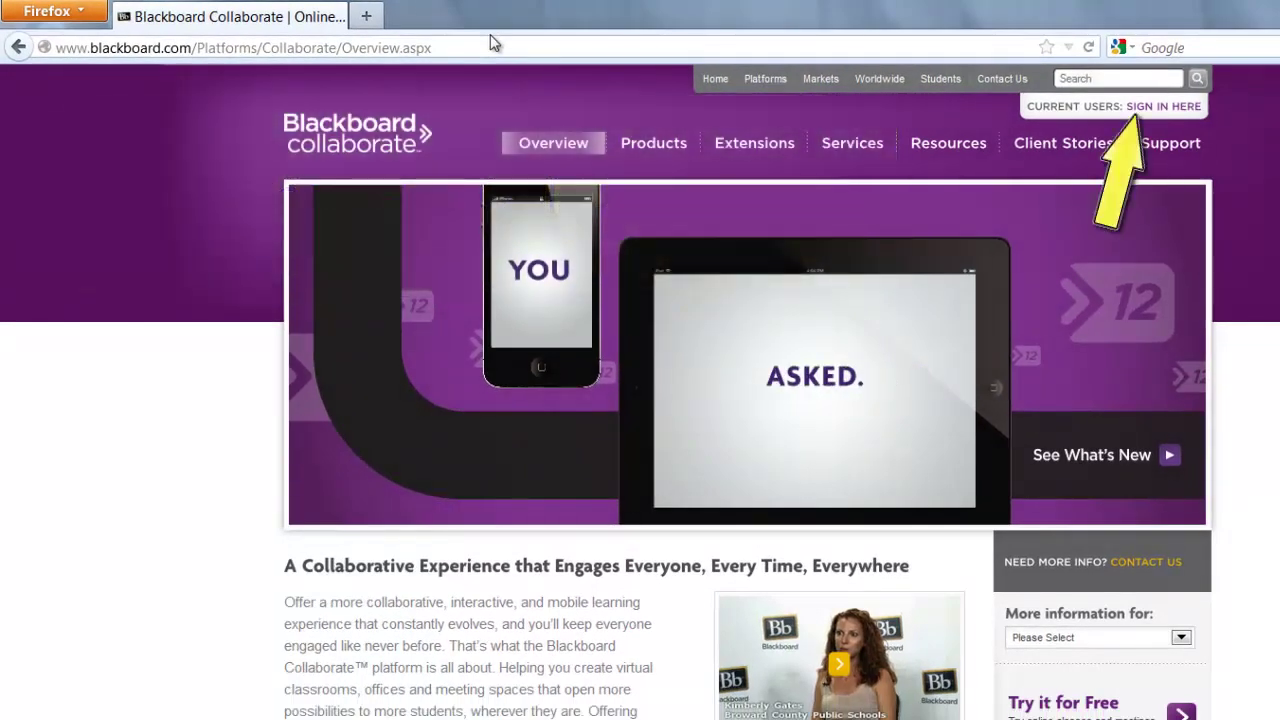
pyautogui.click(1162, 110)
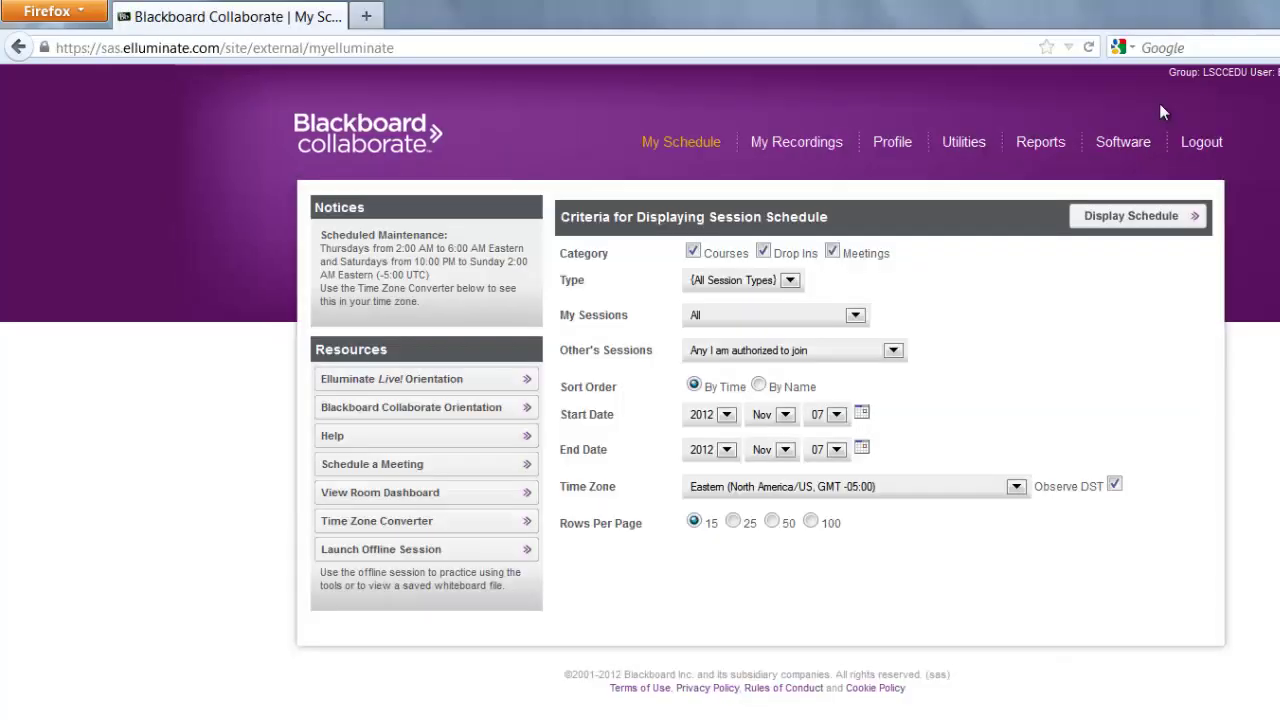
# Display the session schedule, join the room listed below ENGLISH AND LITERATURE with Java Web Start Launcher, and dismiss the recording reminder.
pyautogui.click(1125, 218)
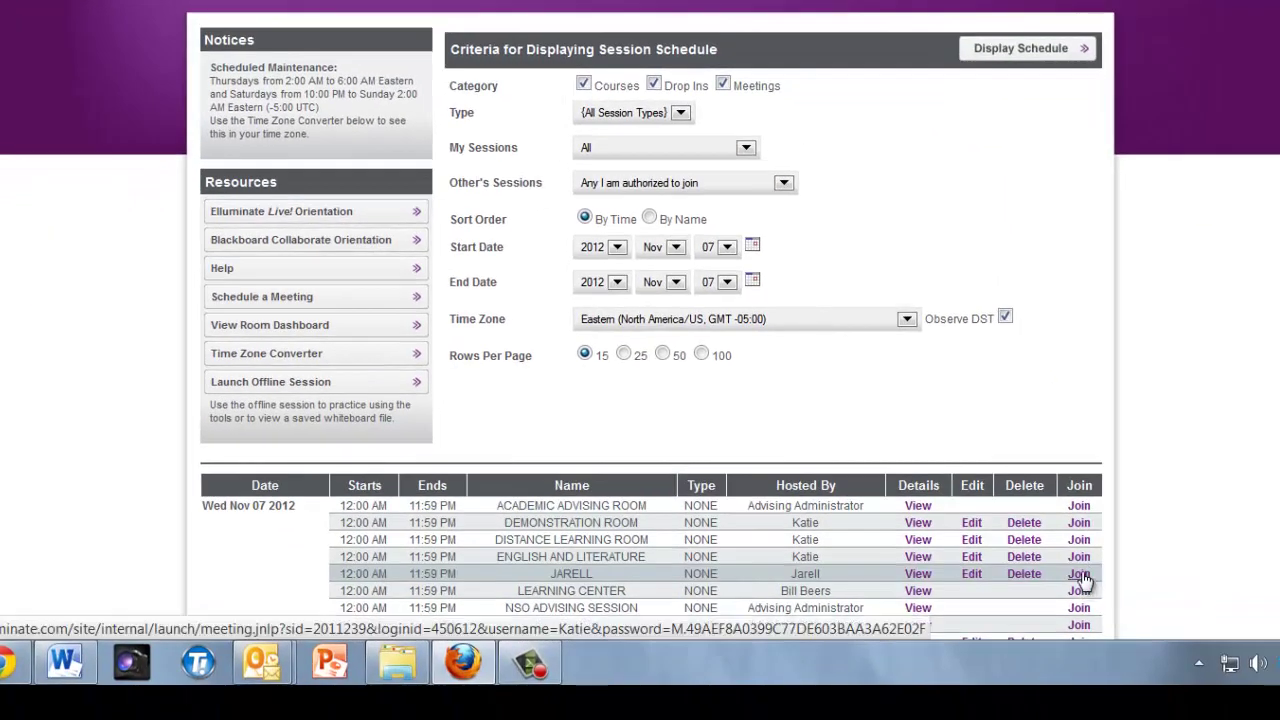
pyautogui.click(1079, 574)
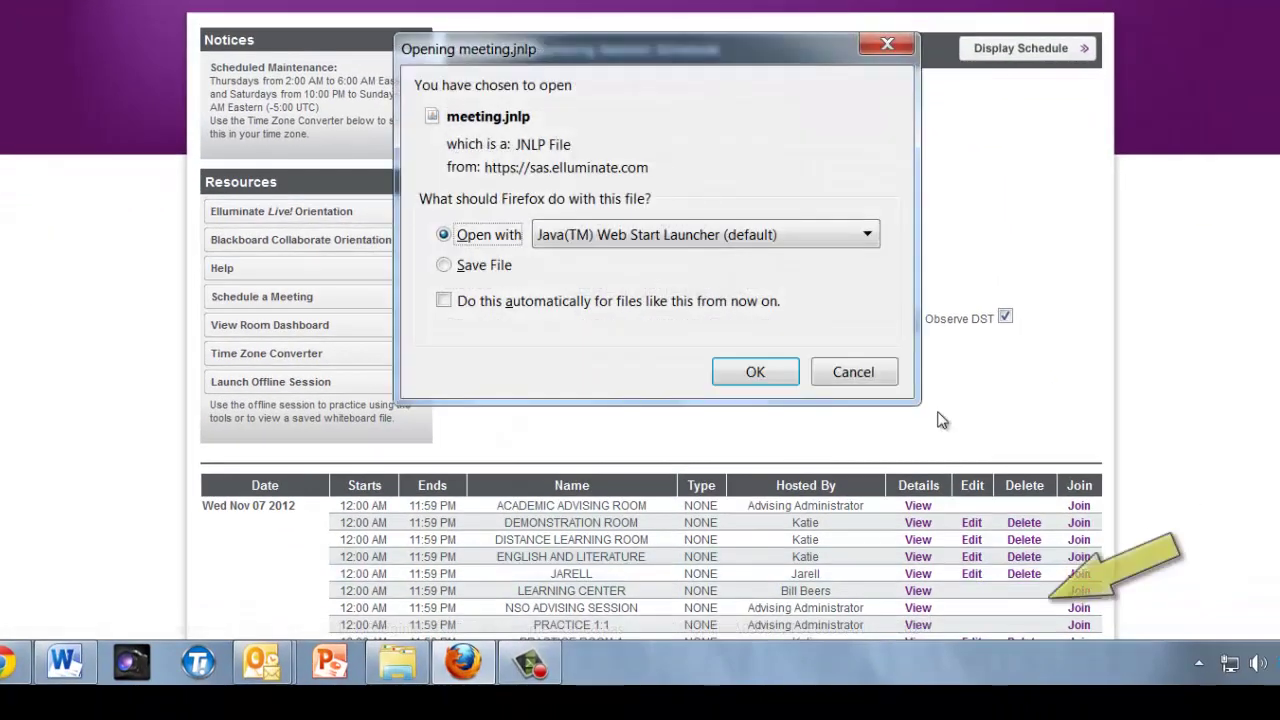
pyautogui.click(747, 372)
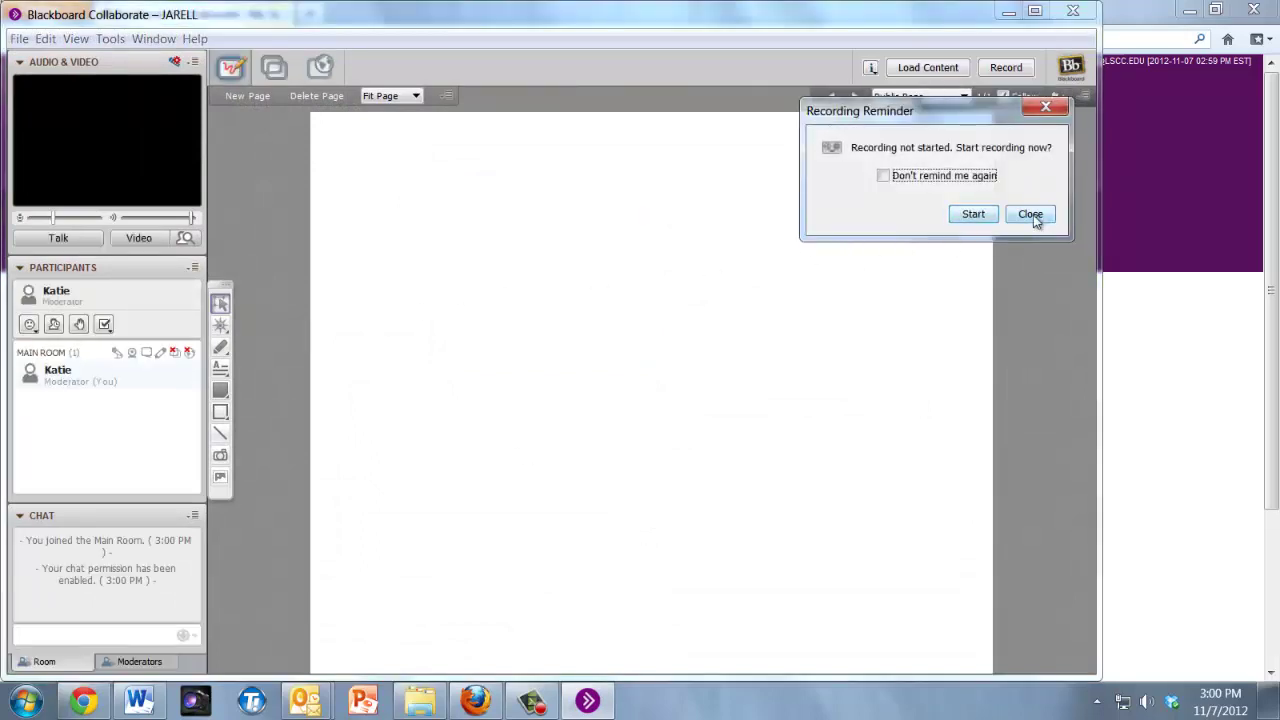
pyautogui.click(1030, 215)
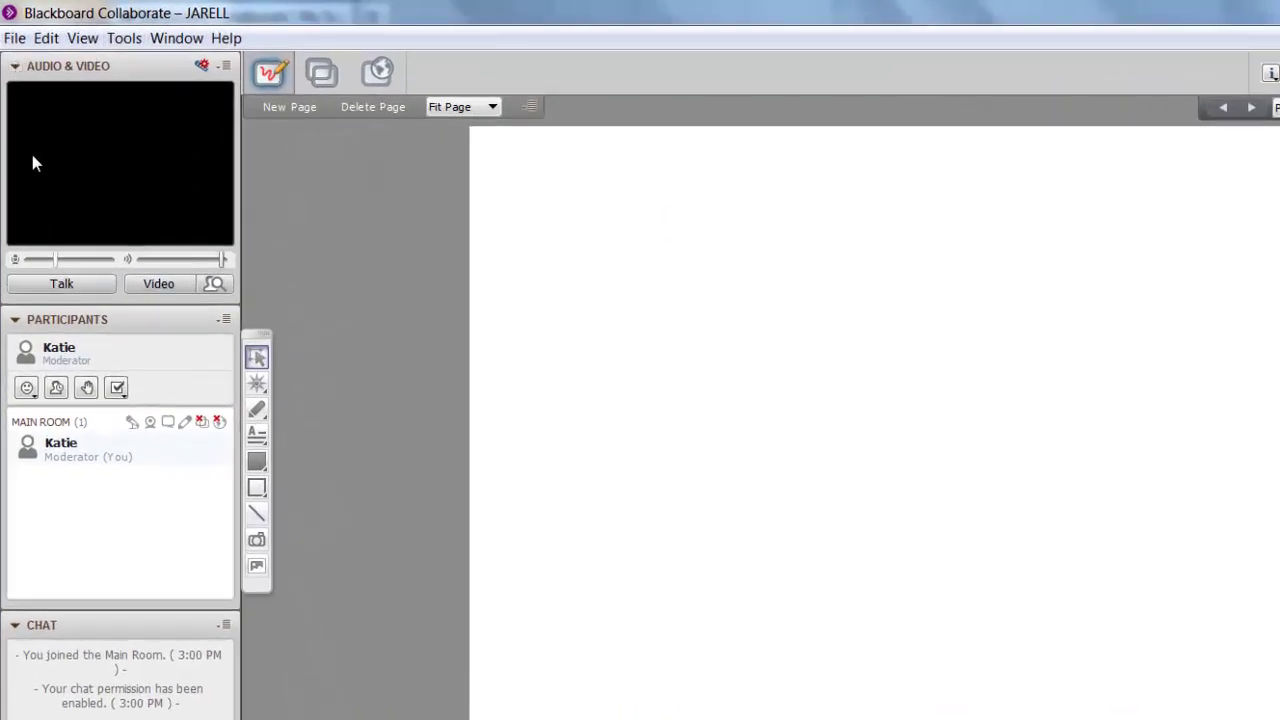
# Run the audio setup for output: choose Speakers (Realtek High Definition Audio), play the test message and accept the volume.
pyautogui.click(202, 65)
pyautogui.click(612, 397)
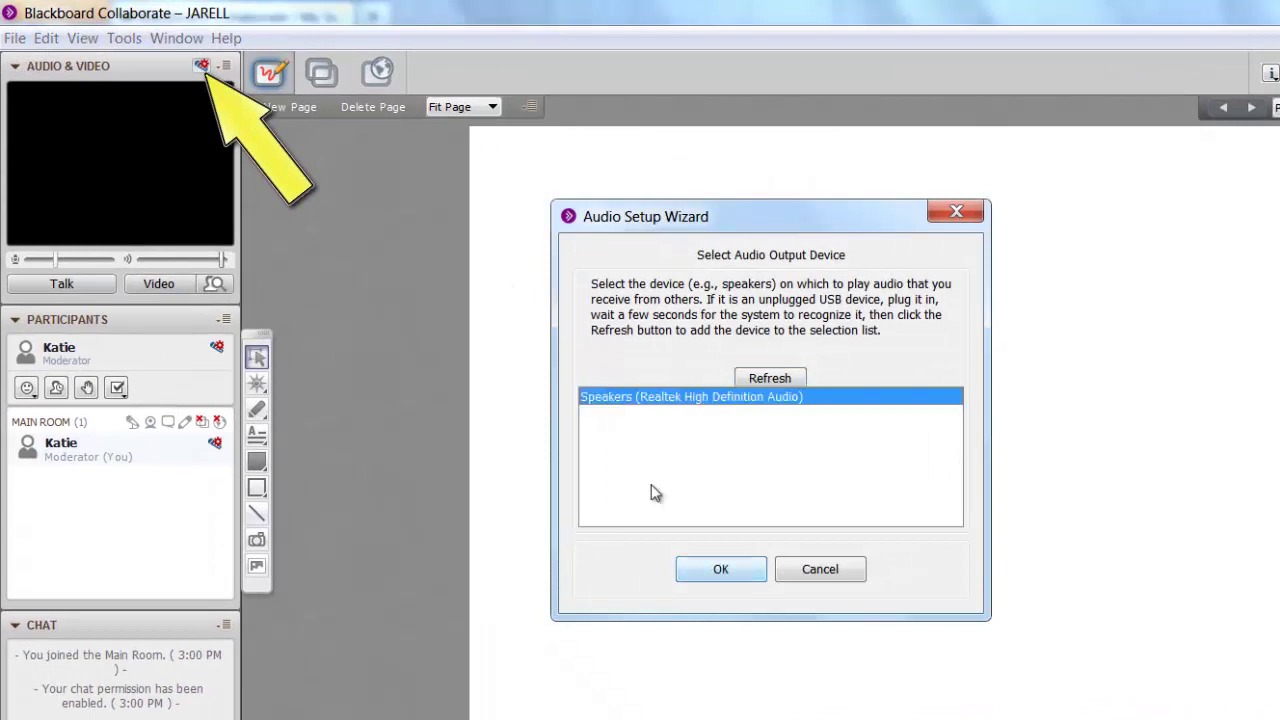
pyautogui.click(698, 570)
pyautogui.click(699, 571)
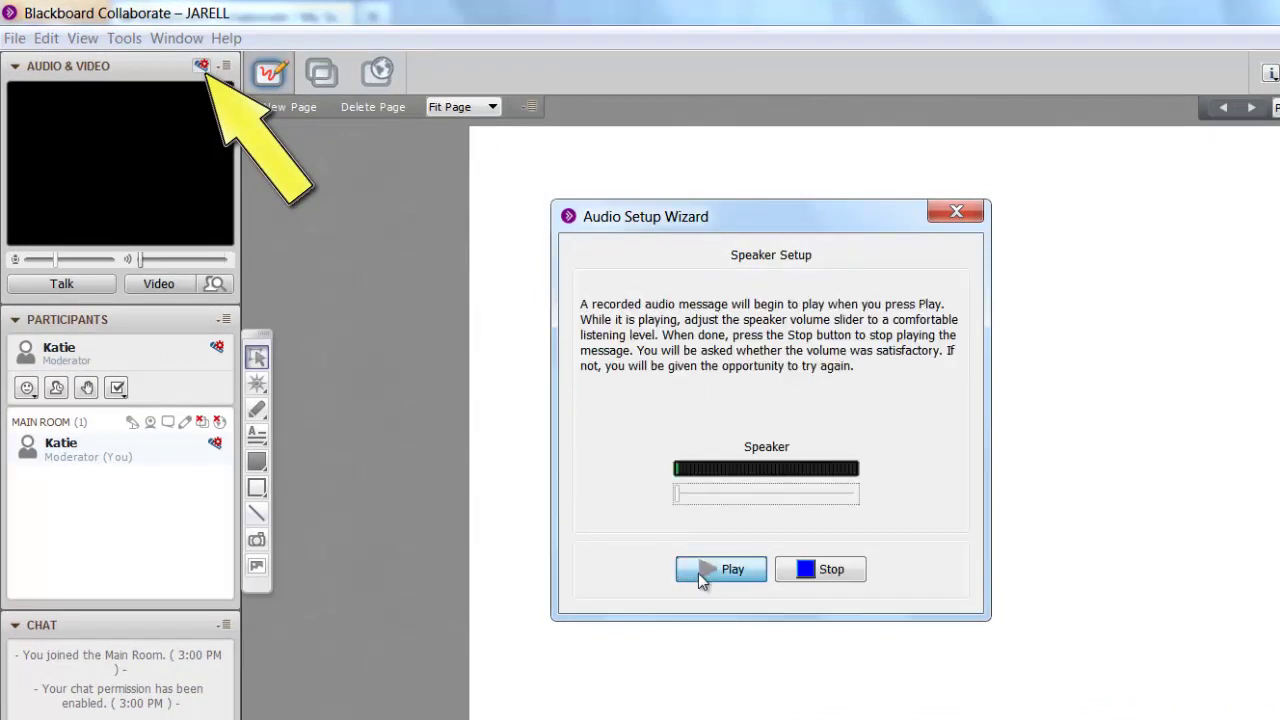
pyautogui.click(845, 572)
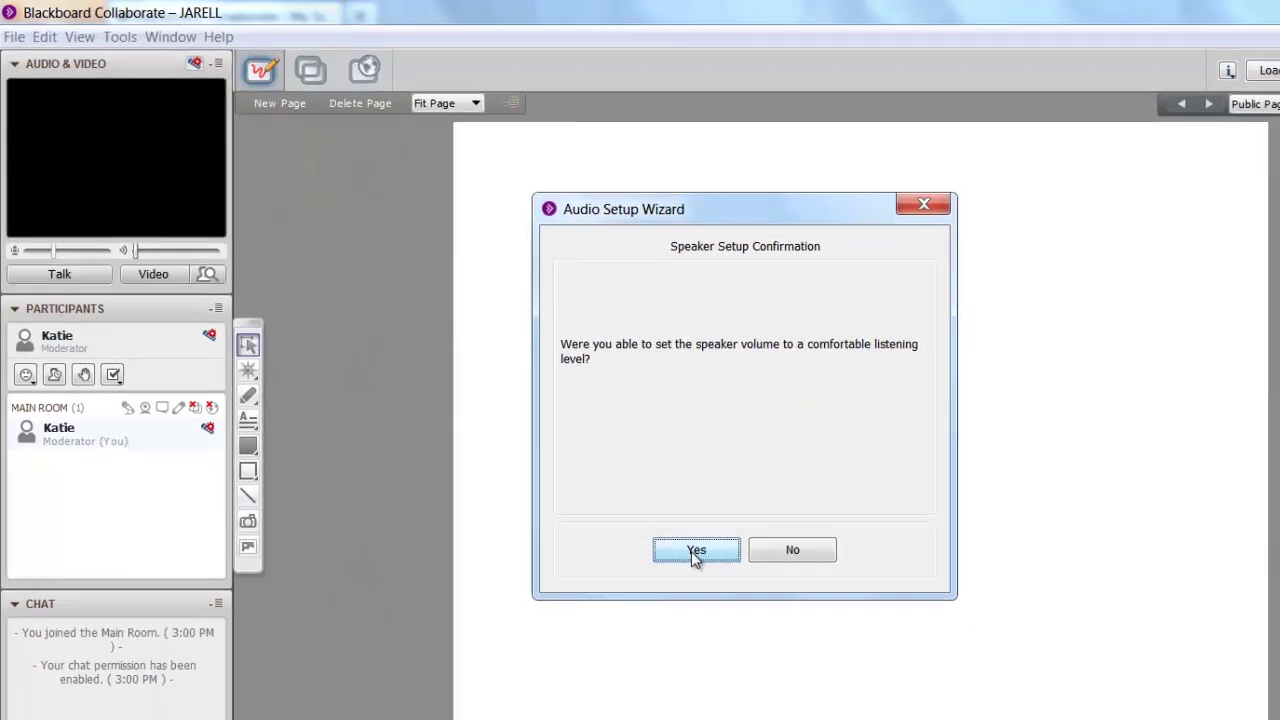
pyautogui.click(705, 572)
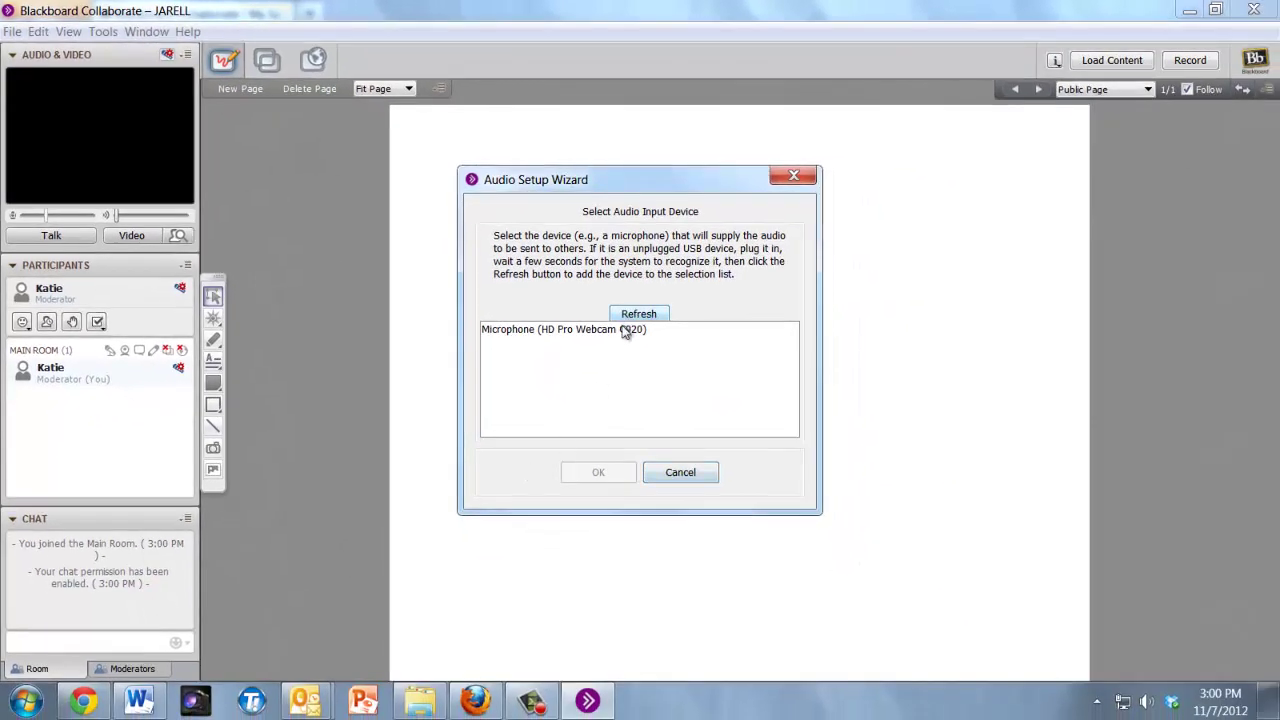
# Set the audio input to Microphone (HD Pro Webcam C920), record and play back a voice test, and finish the audio setup.
pyautogui.click(624, 331)
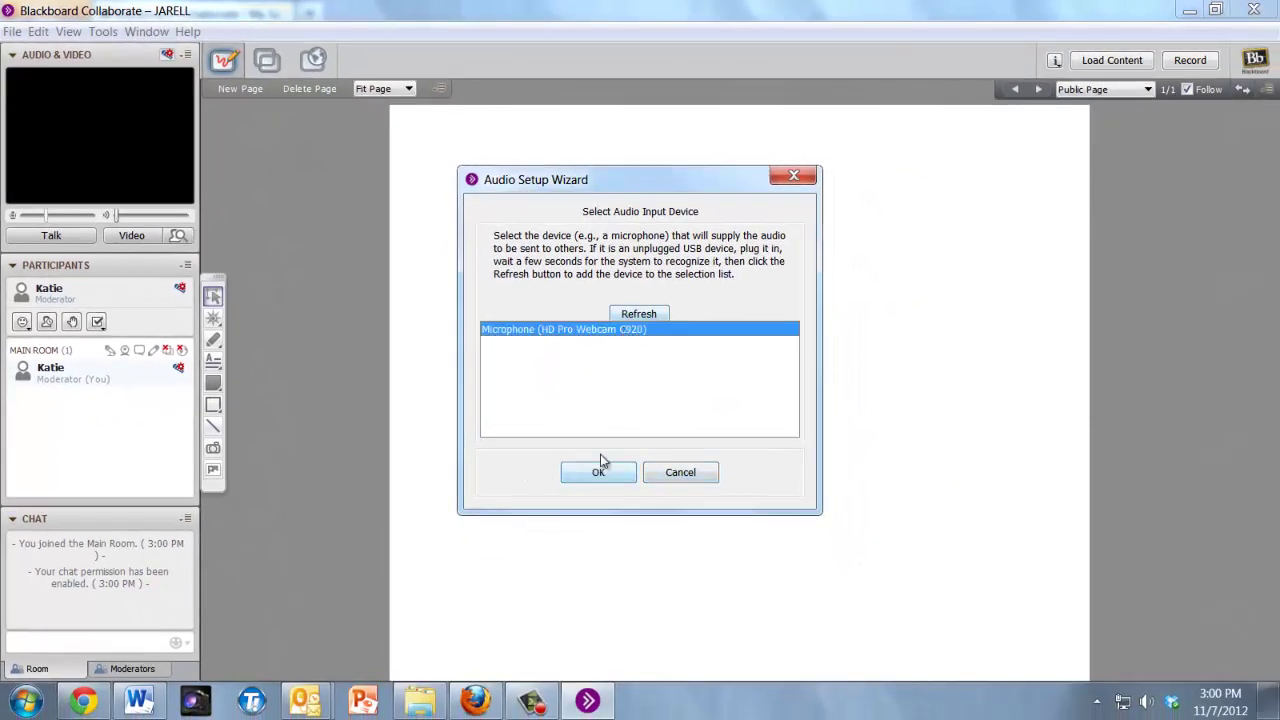
pyautogui.click(599, 471)
pyautogui.click(617, 476)
pyautogui.click(672, 480)
pyautogui.click(582, 472)
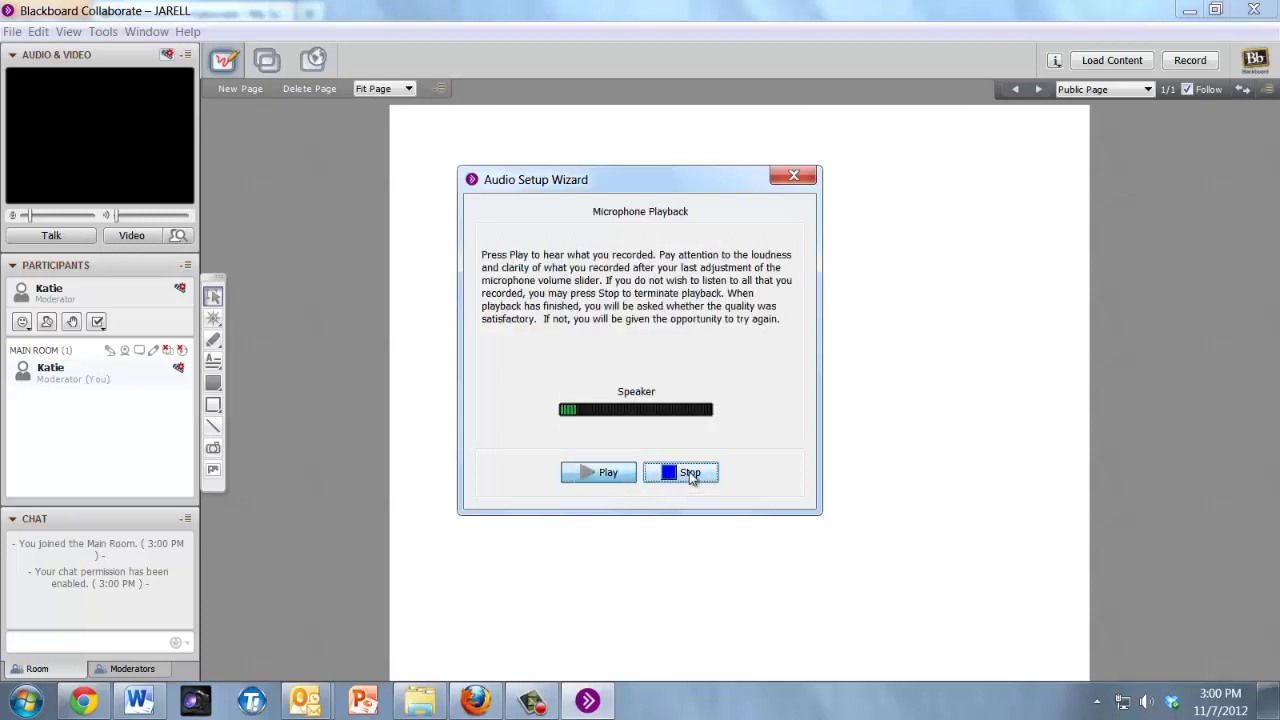
pyautogui.click(690, 476)
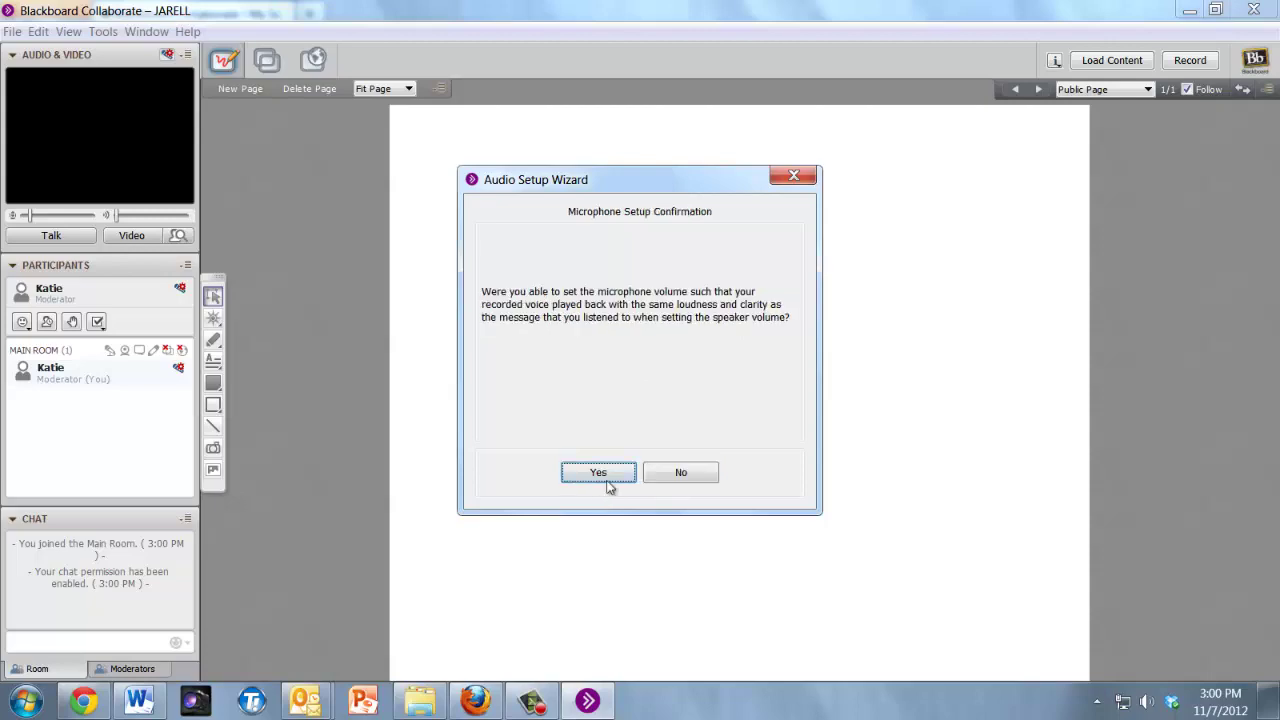
pyautogui.click(606, 478)
pyautogui.click(618, 476)
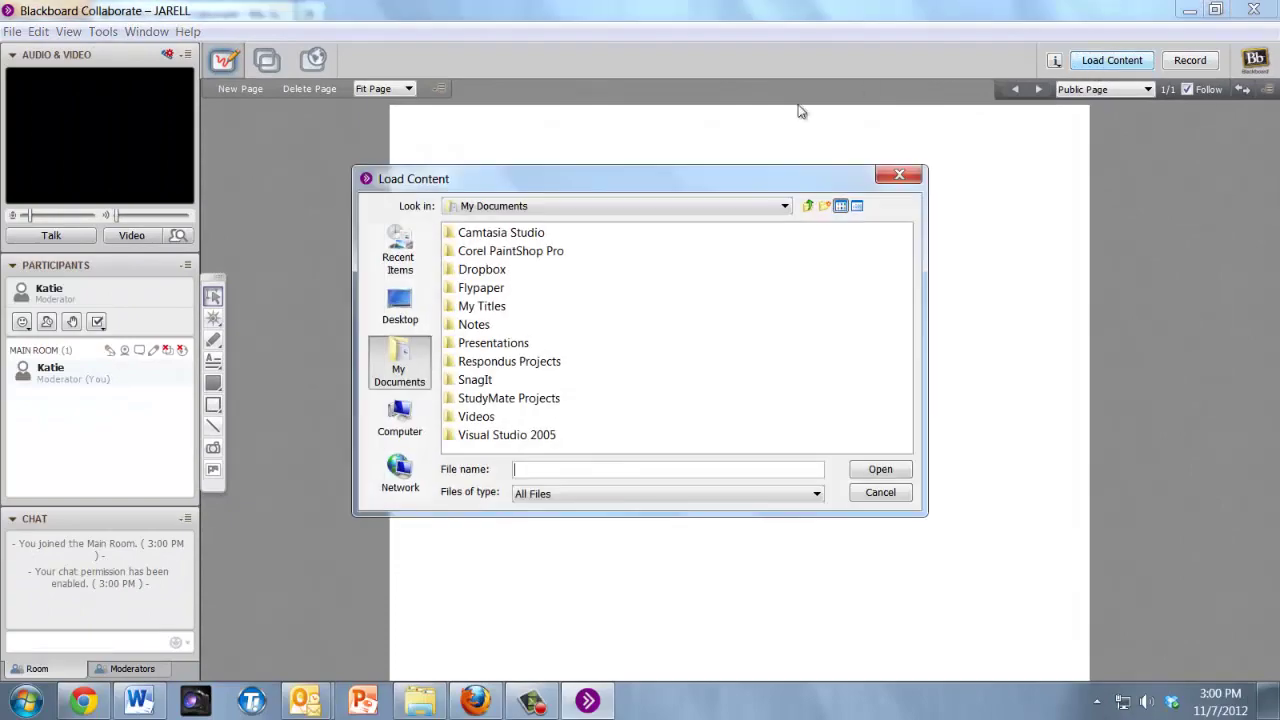
# Load "Shakespeare and Othello - Online Version.pptx" from the Desktop onto the whiteboard and close the Page Explorer.
pyautogui.click(395, 310)
pyautogui.click(790, 380)
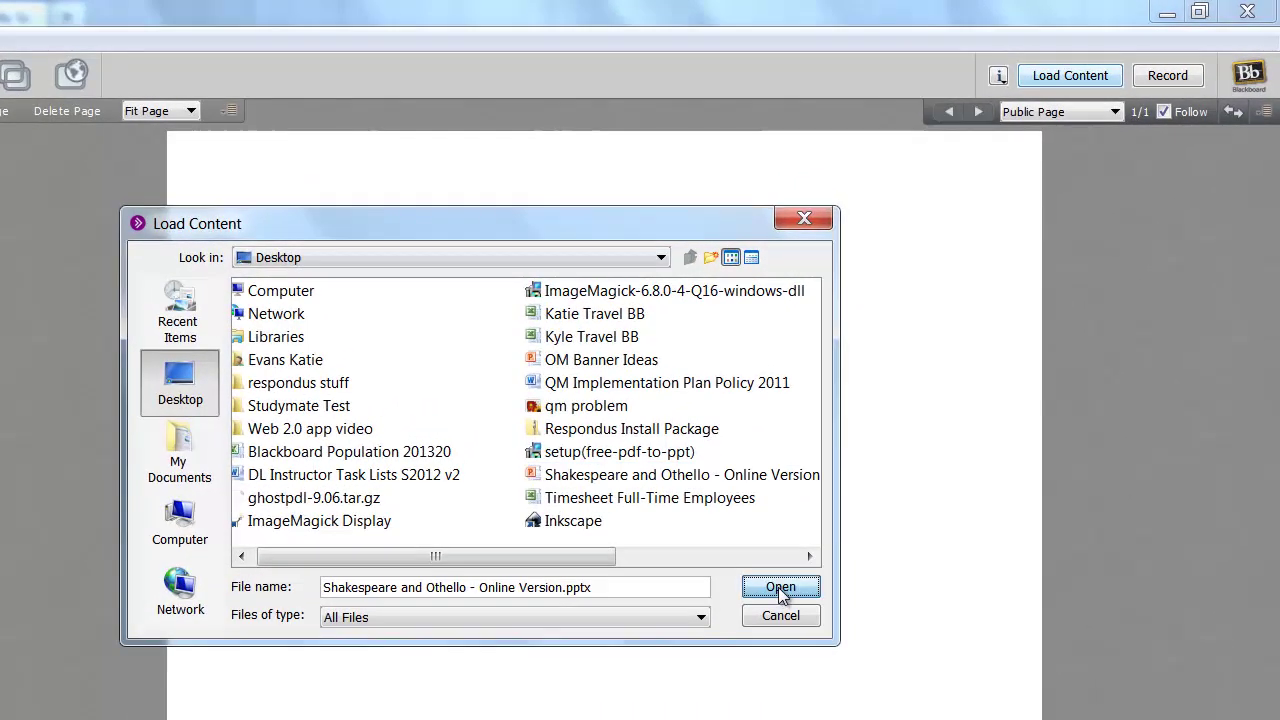
pyautogui.click(880, 469)
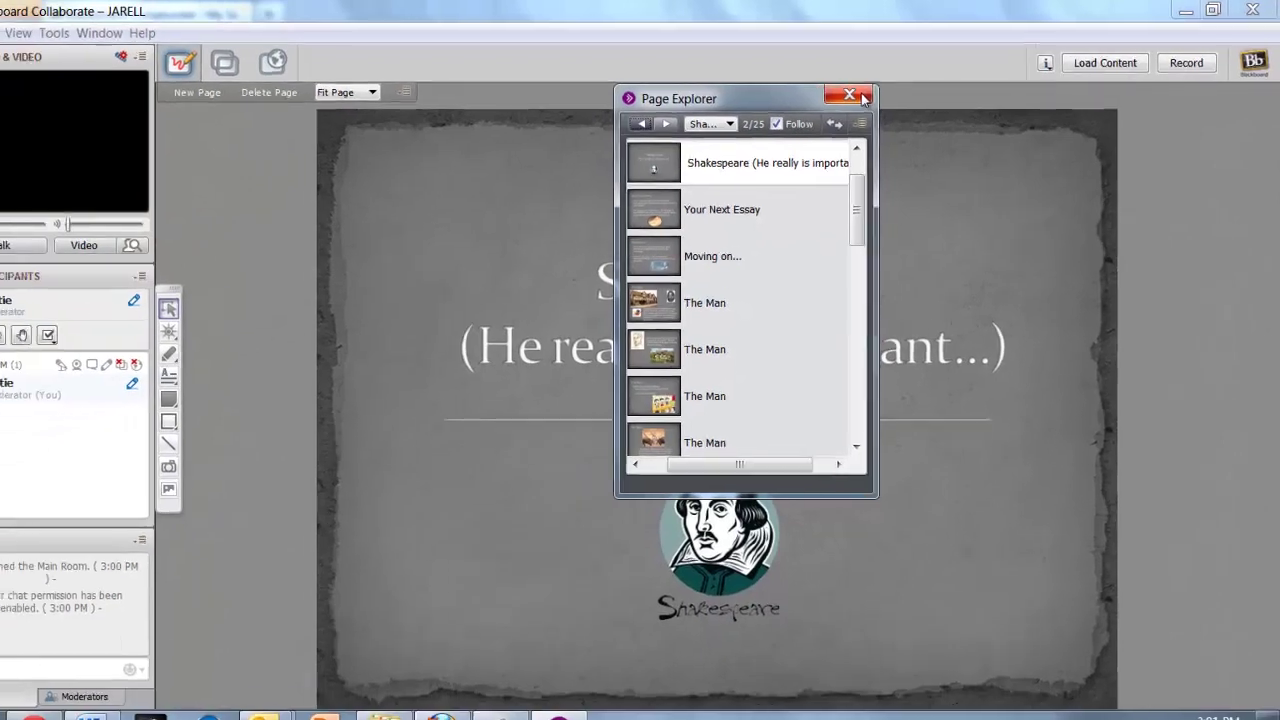
pyautogui.click(858, 95)
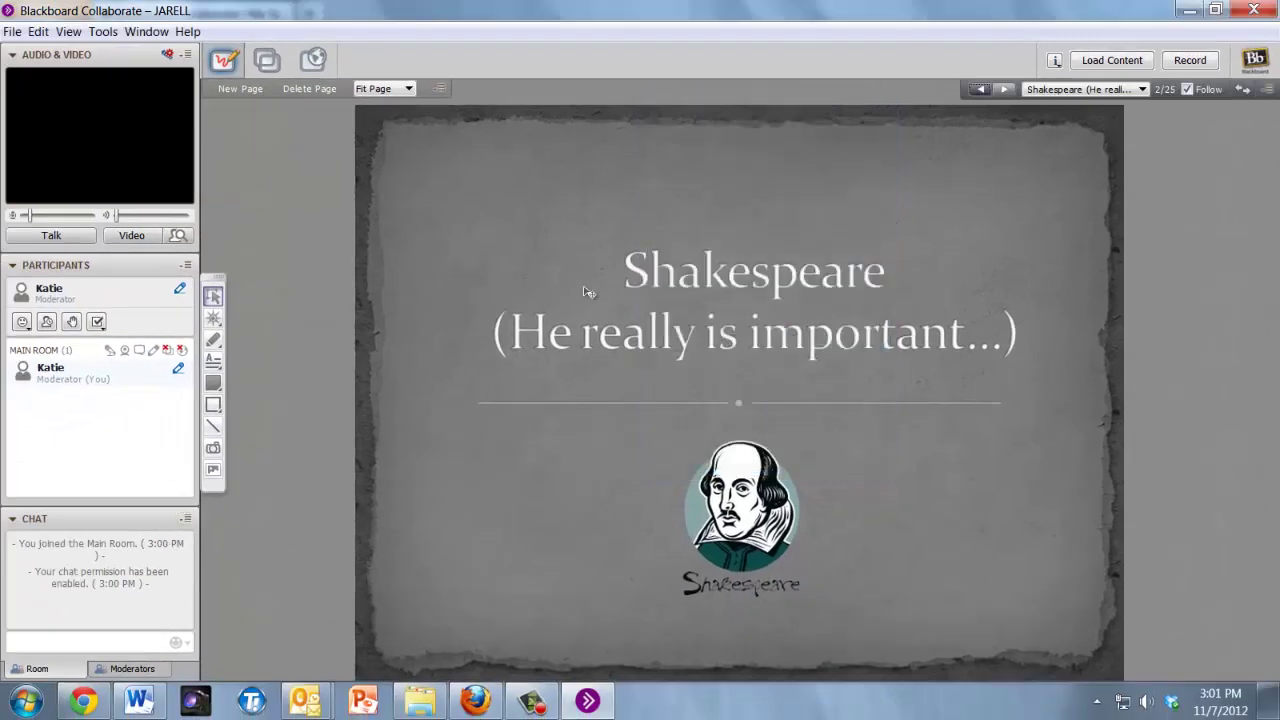
# Start recording the session and turn on the microphone for talking.
pyautogui.click(1191, 64)
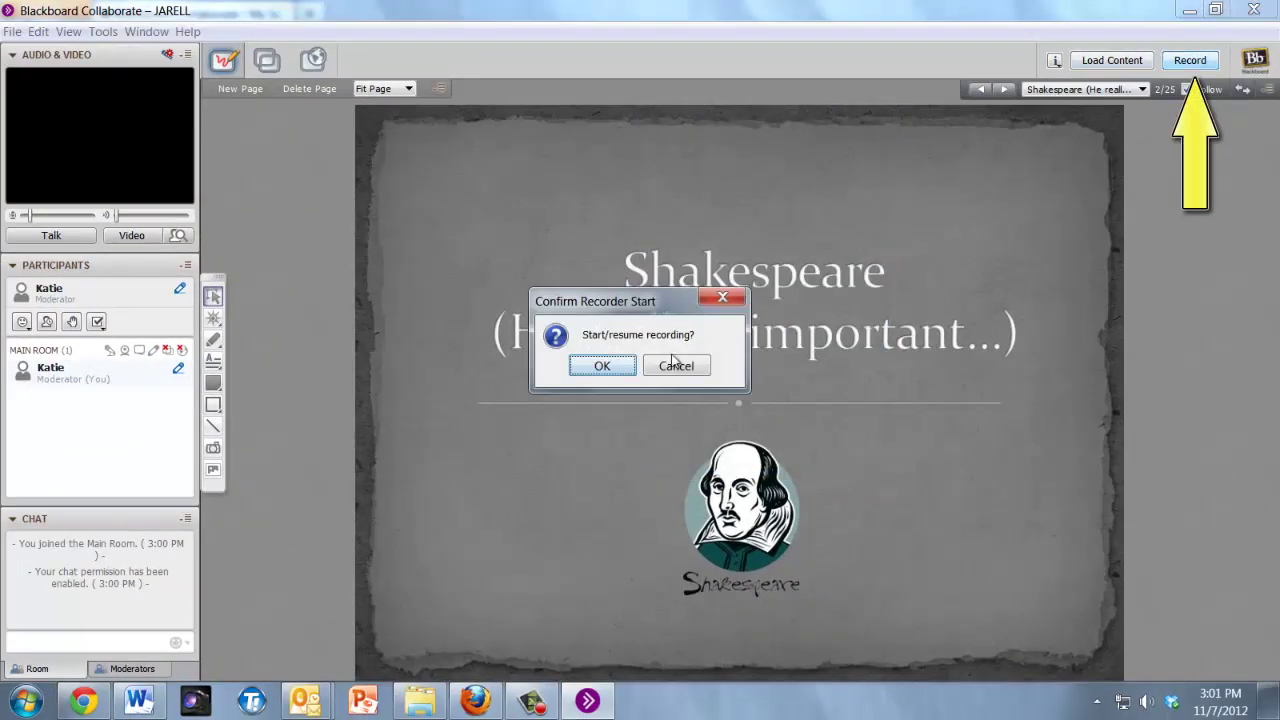
pyautogui.click(602, 366)
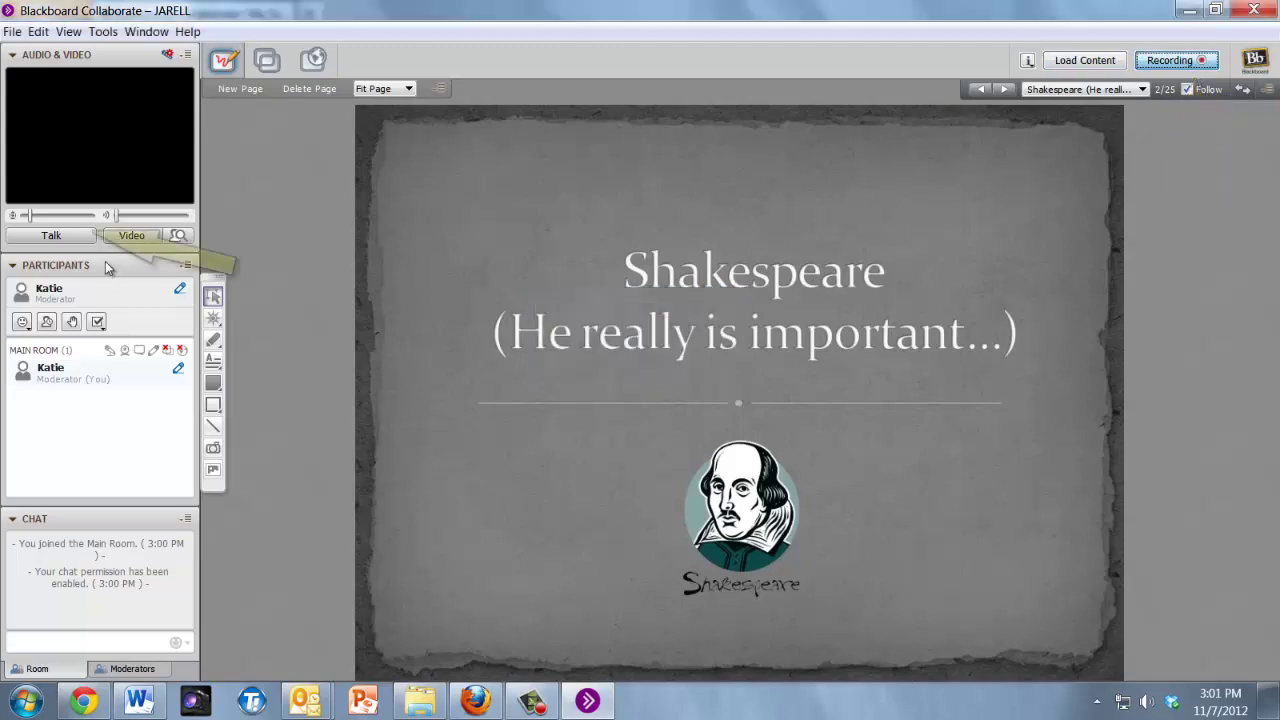
pyautogui.click(59, 238)
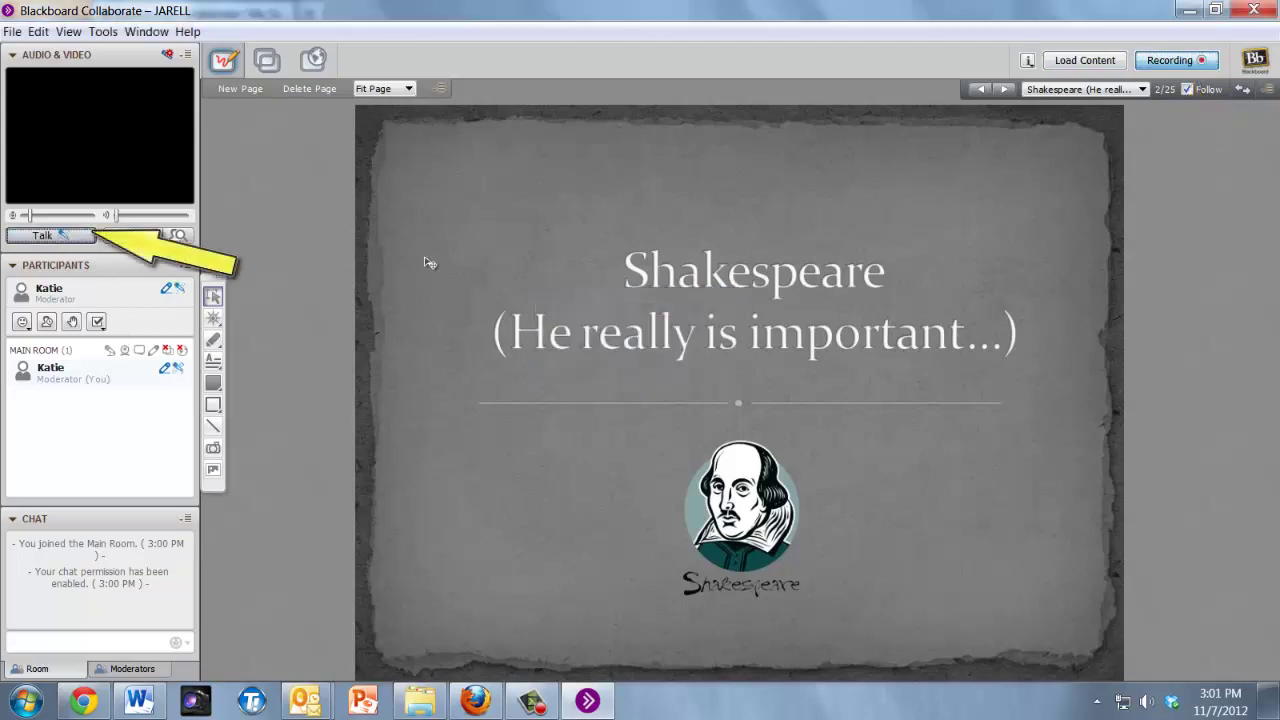
# Advance through the presentation slide by slide from the title slide to the last one, "You will be reading Othello alone…".
pyautogui.click(1005, 90)
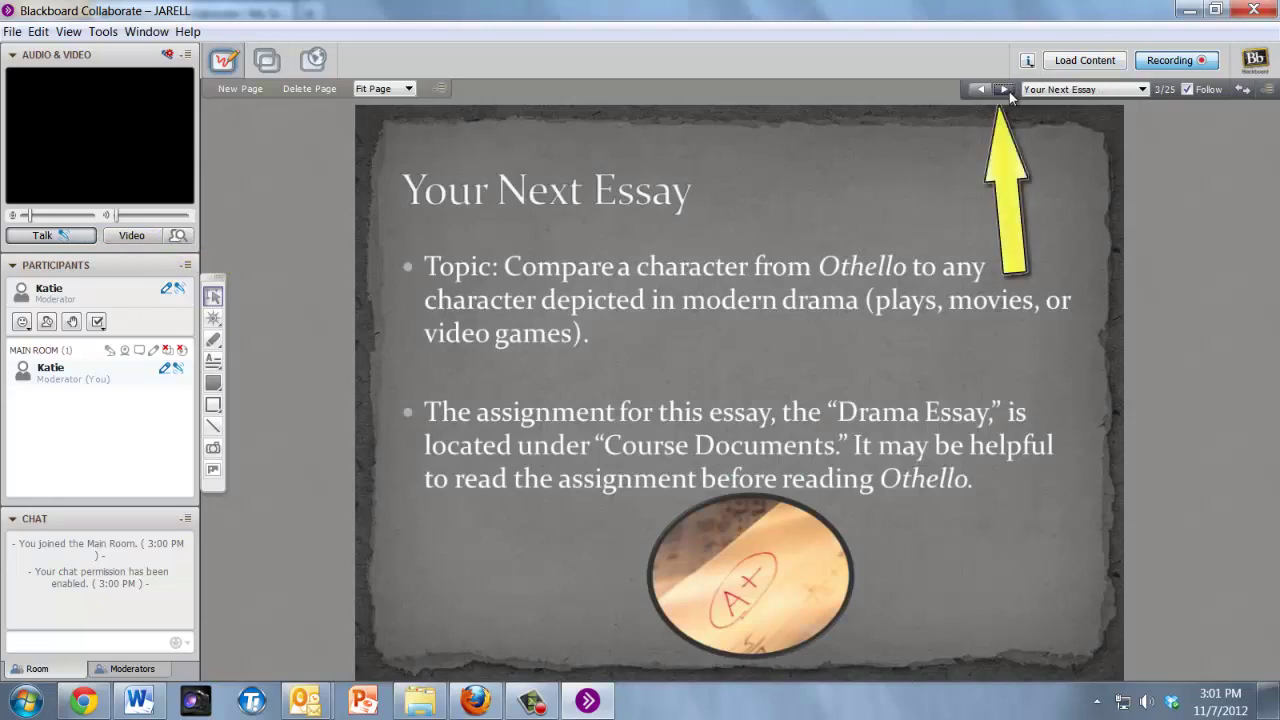
pyautogui.click(1005, 90)
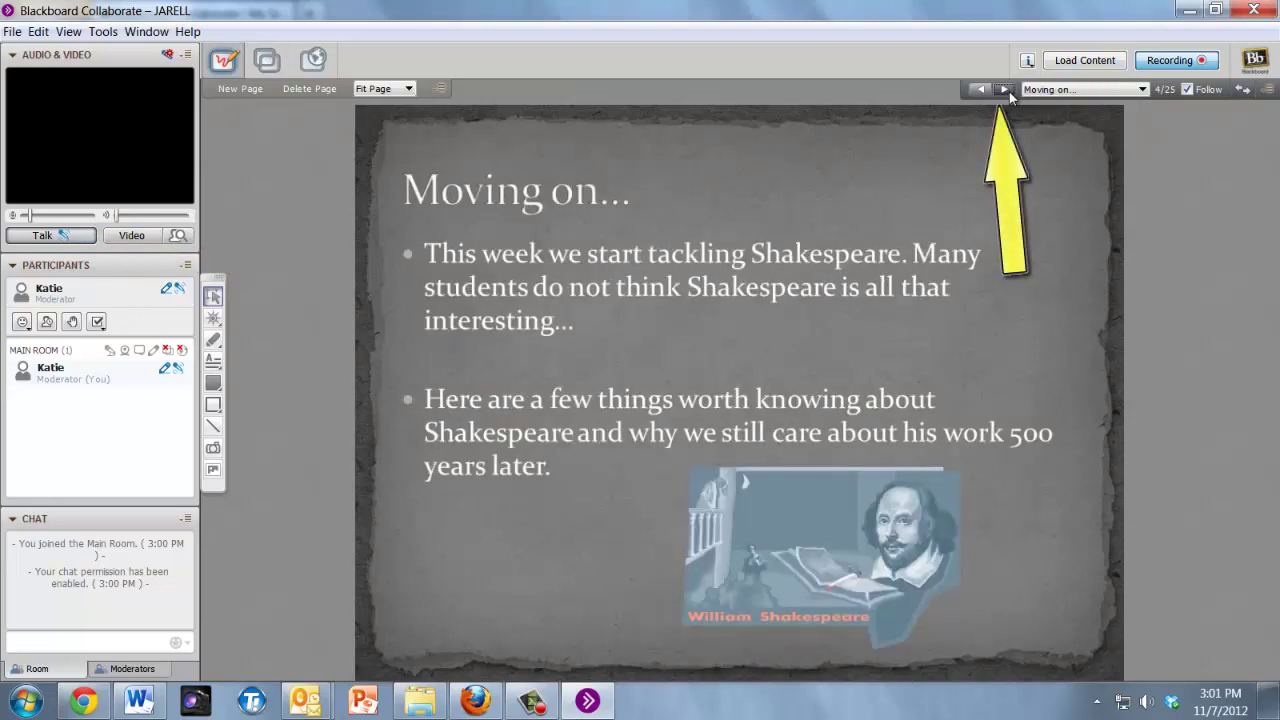
pyautogui.click(1006, 90)
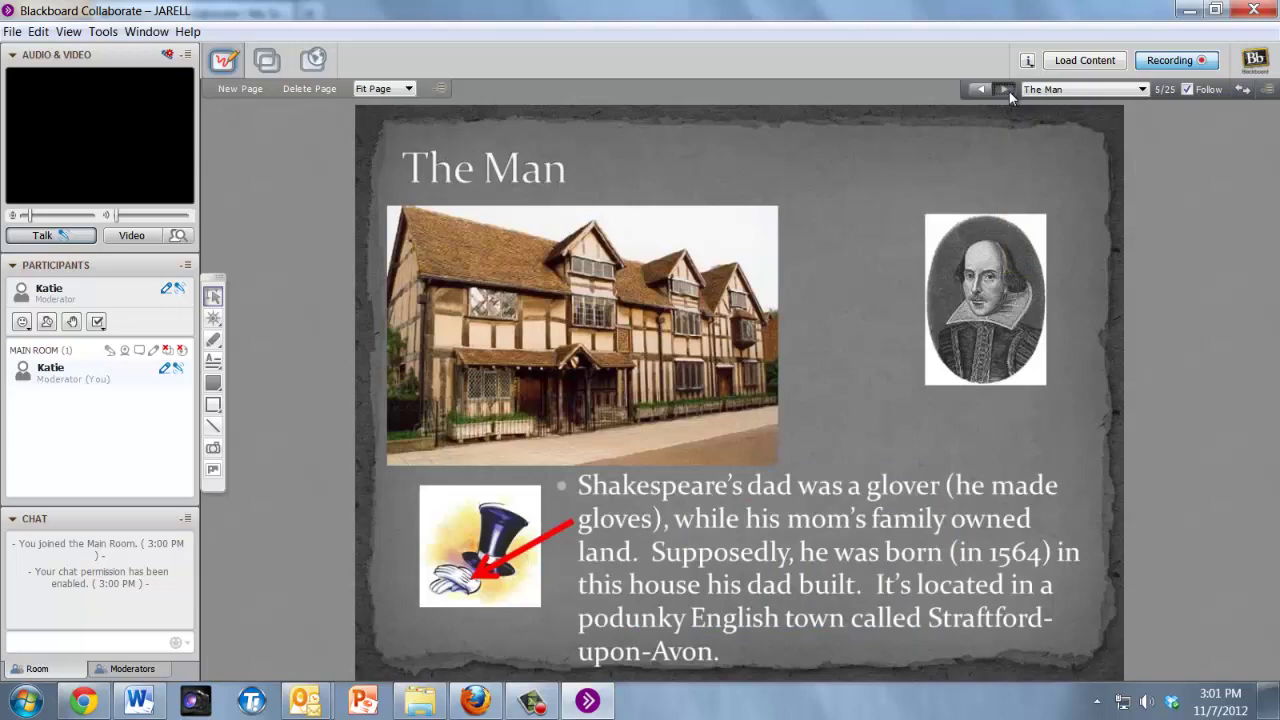
pyautogui.click(1009, 91)
pyautogui.click(1009, 91)
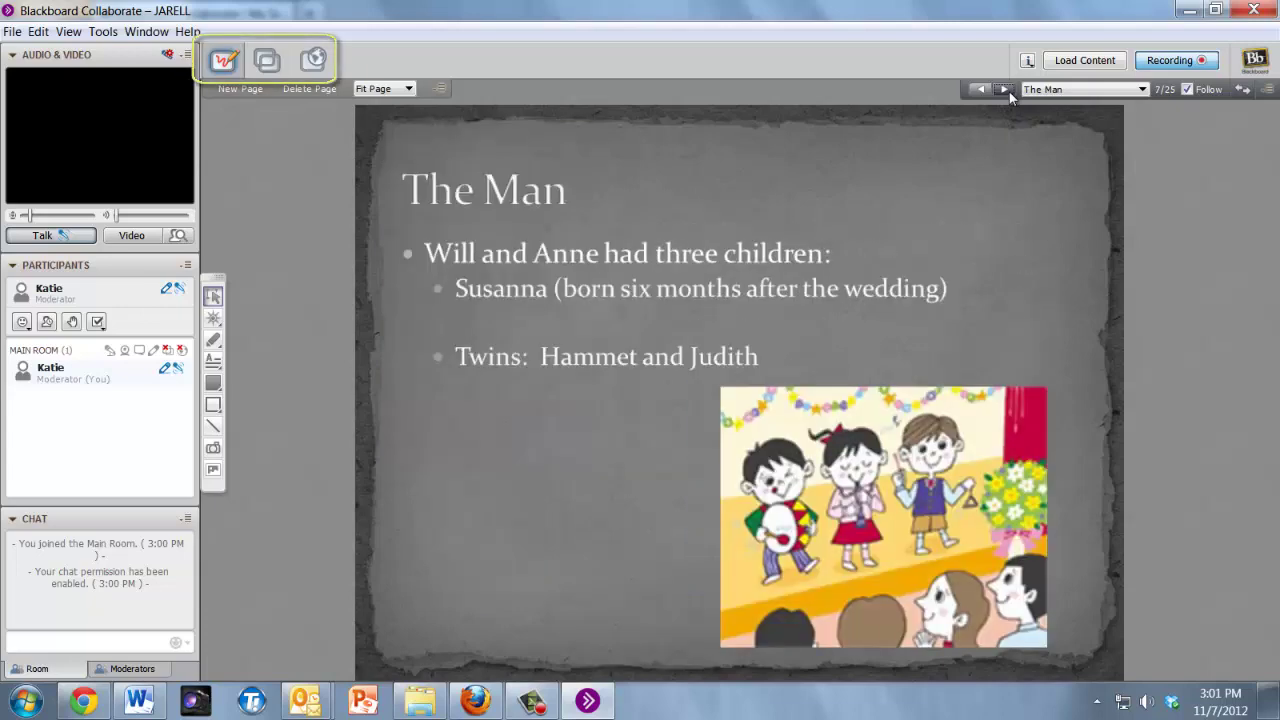
pyautogui.click(1009, 91)
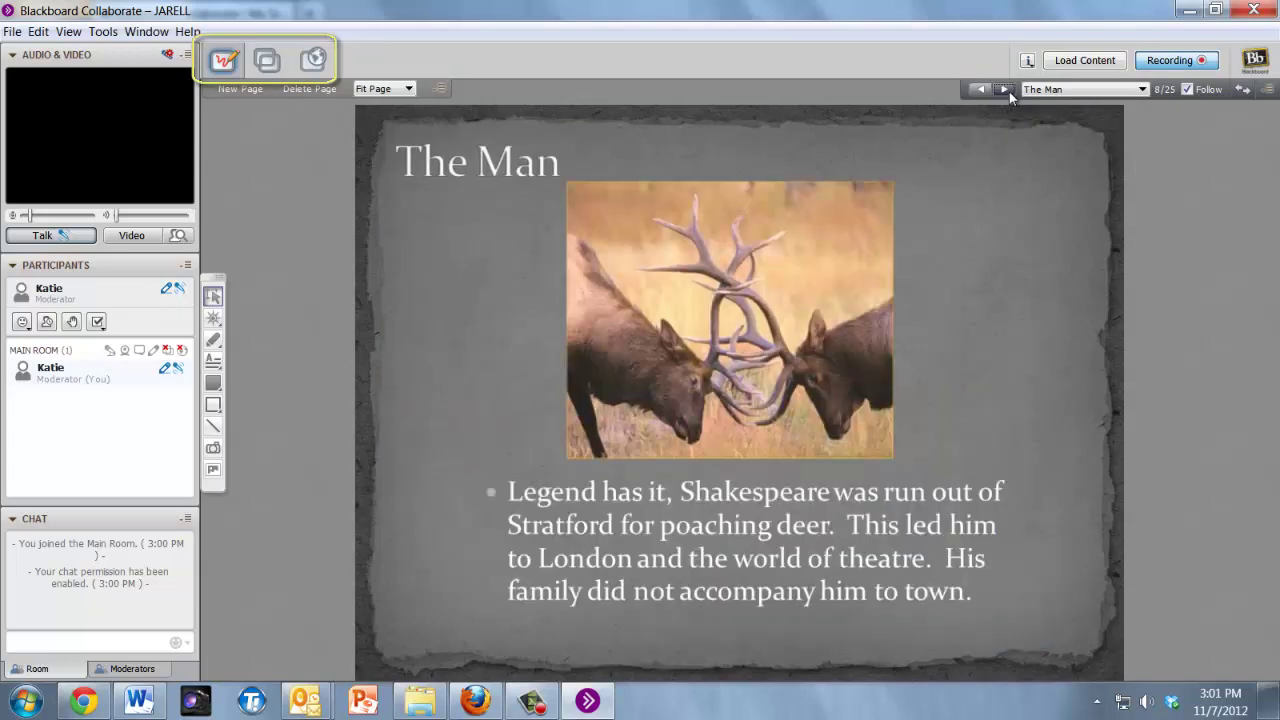
pyautogui.click(1009, 91)
pyautogui.click(1009, 91)
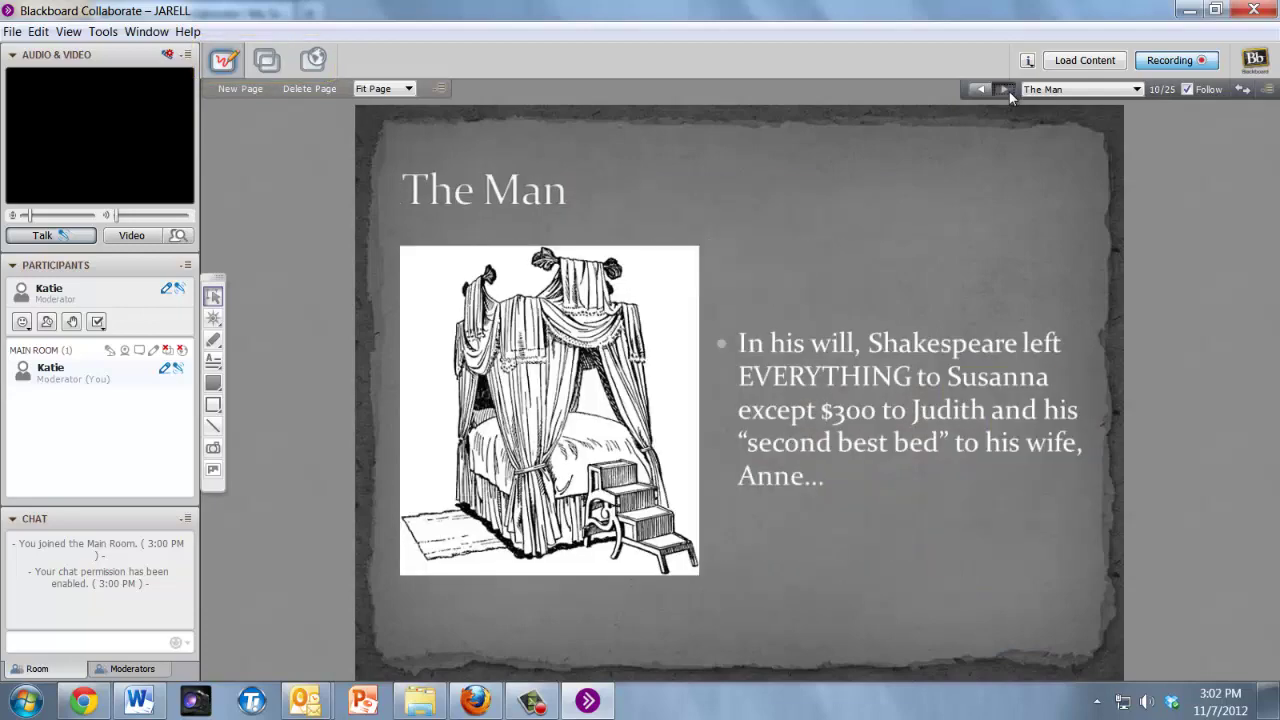
pyautogui.click(1009, 91)
pyautogui.click(1009, 91)
pyautogui.click(1009, 91)
pyautogui.click(1009, 91)
pyautogui.click(1009, 91)
pyautogui.click(1009, 91)
pyautogui.click(1009, 91)
pyautogui.click(1009, 91)
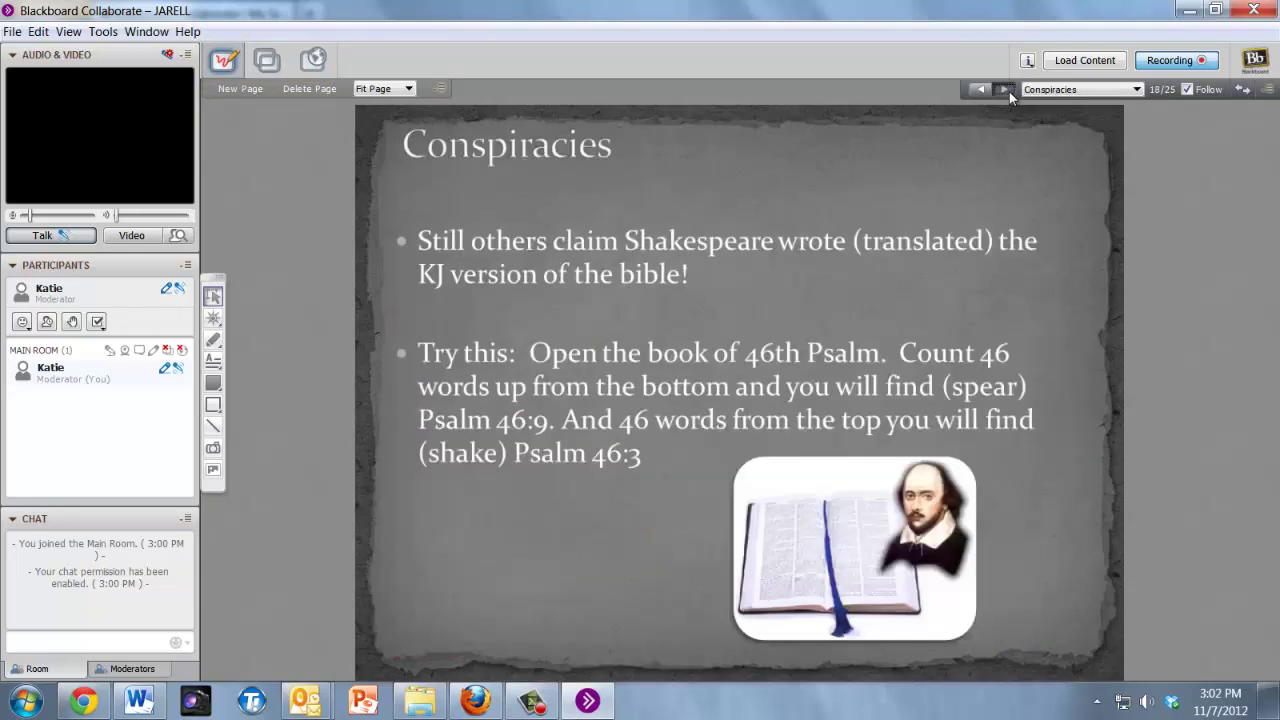
pyautogui.click(1009, 91)
pyautogui.click(1009, 91)
pyautogui.click(1009, 91)
pyautogui.click(1009, 91)
pyautogui.click(1009, 91)
pyautogui.click(1009, 91)
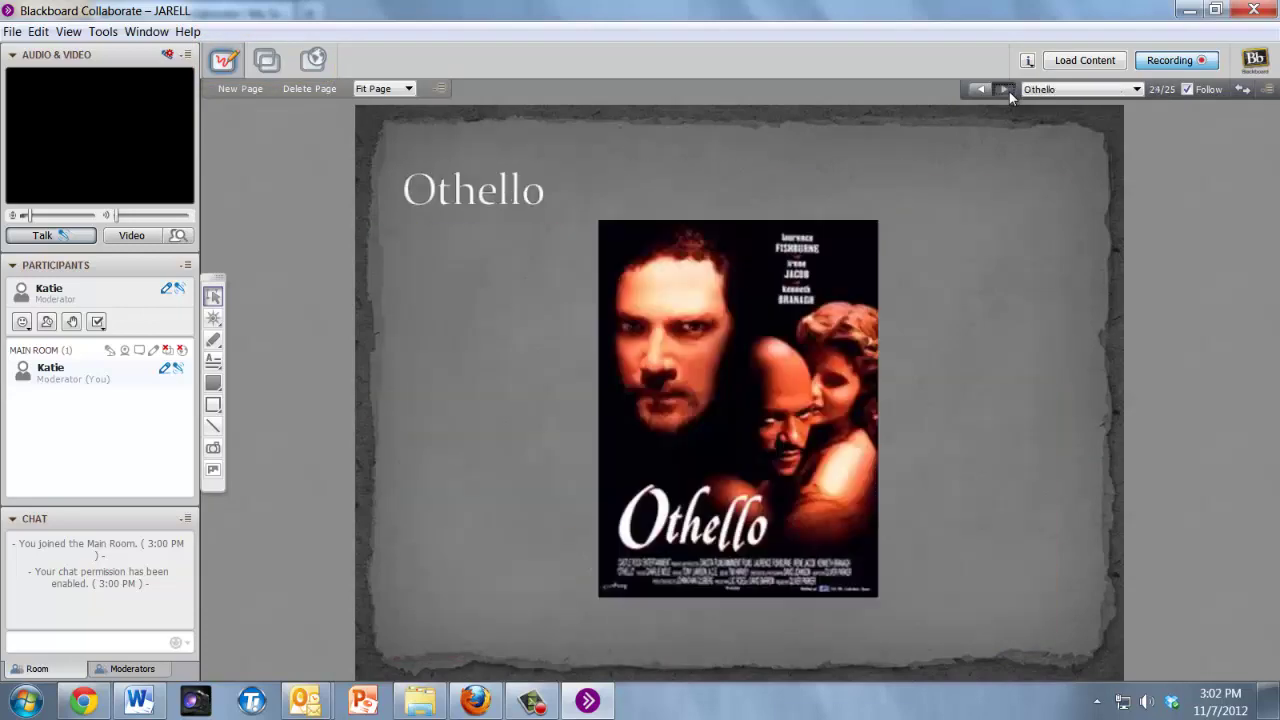
pyautogui.click(1009, 91)
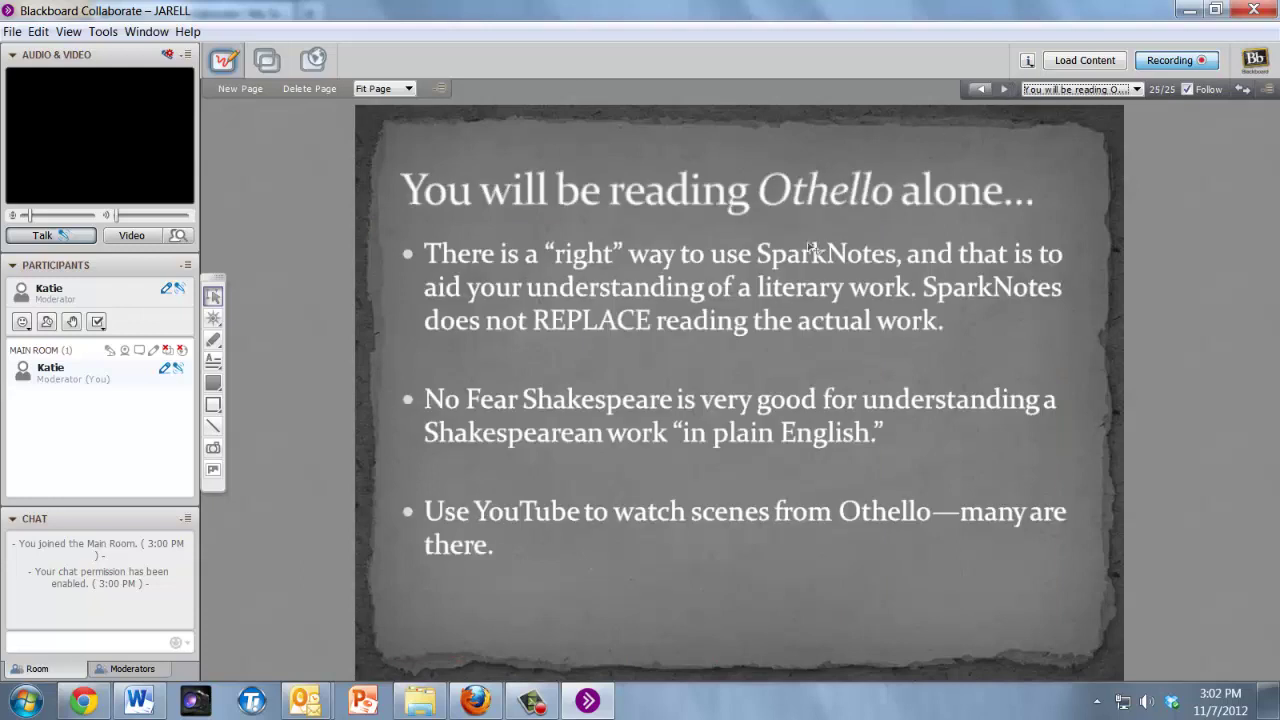
# Stop the session recording and exit the Collaborate room.
pyautogui.click(1170, 60)
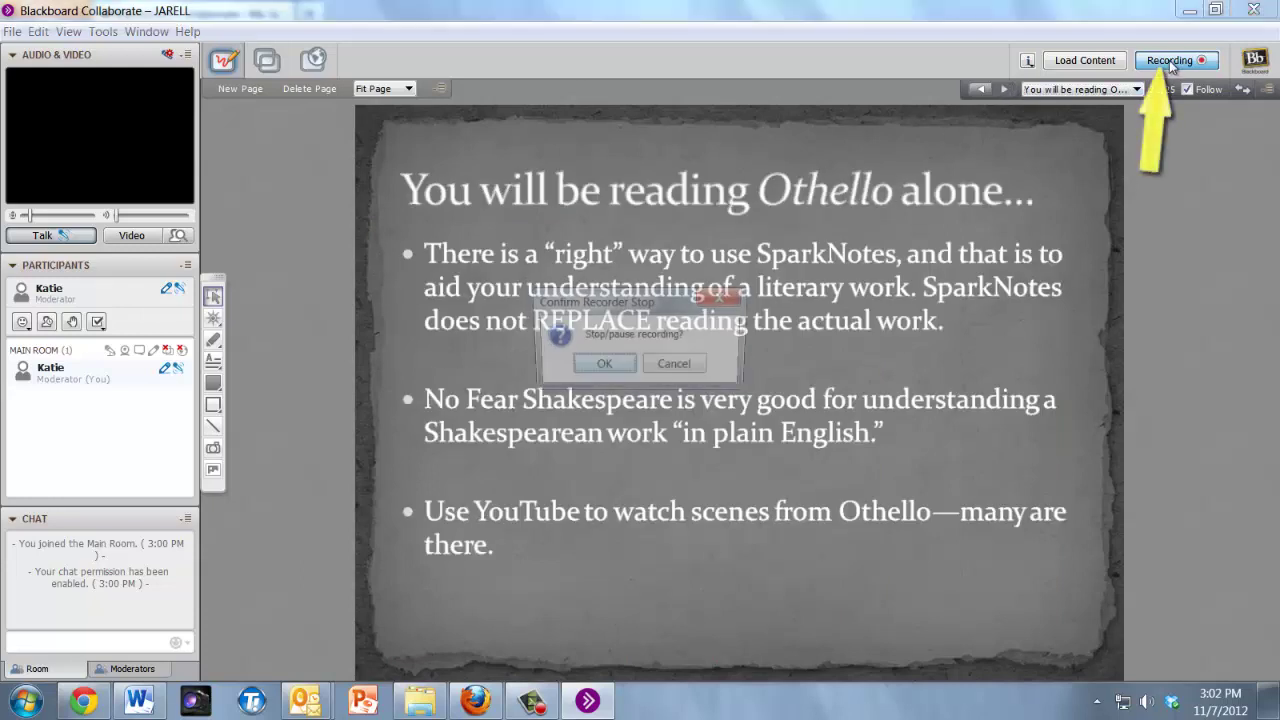
pyautogui.click(604, 366)
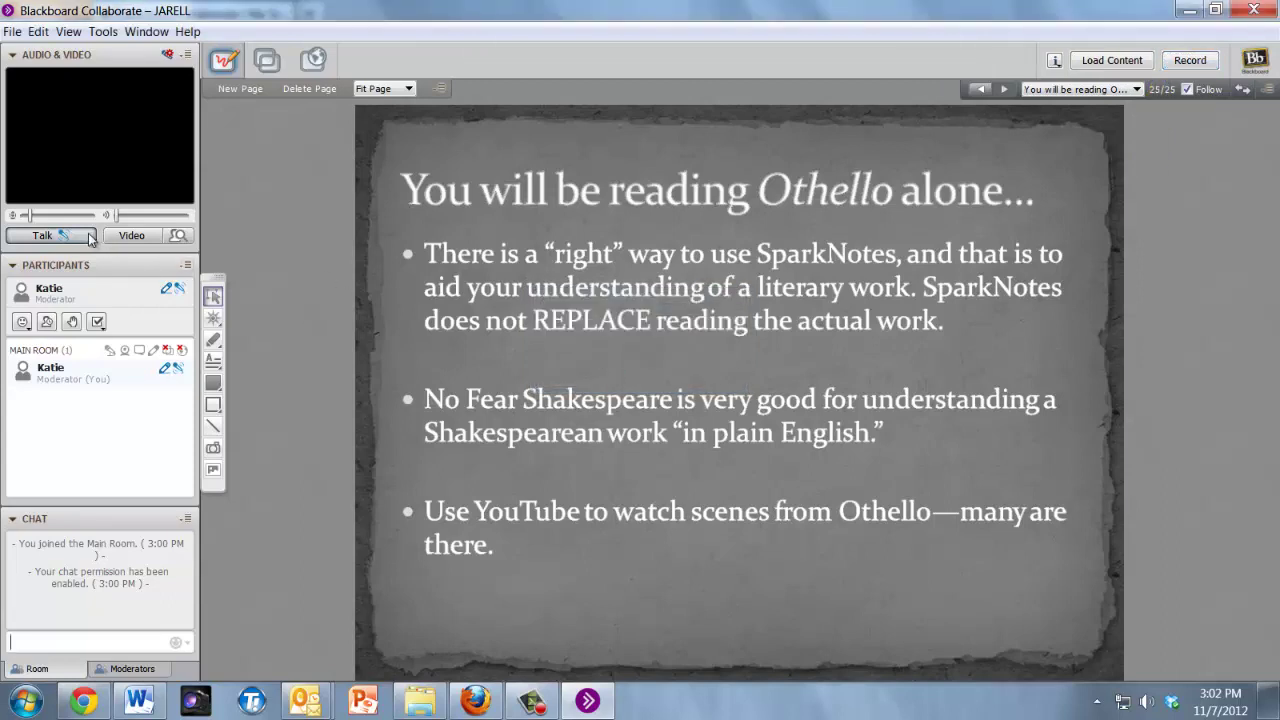
pyautogui.click(1254, 9)
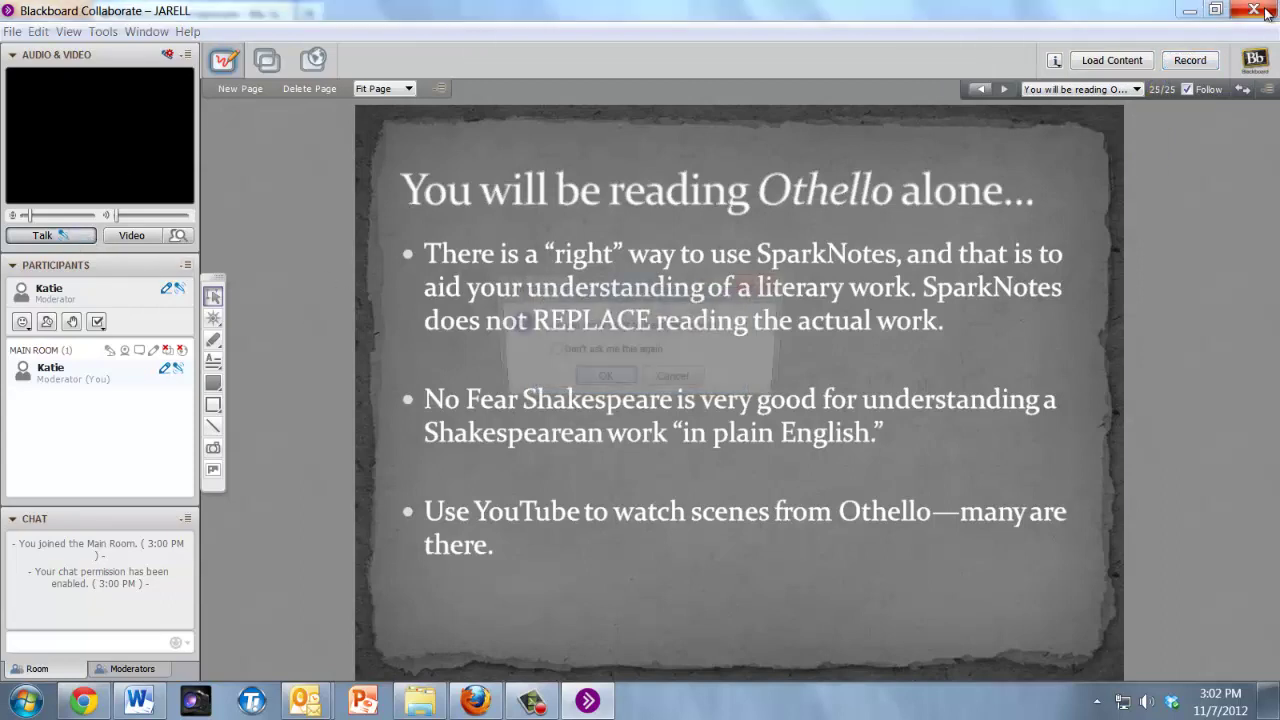
pyautogui.click(603, 381)
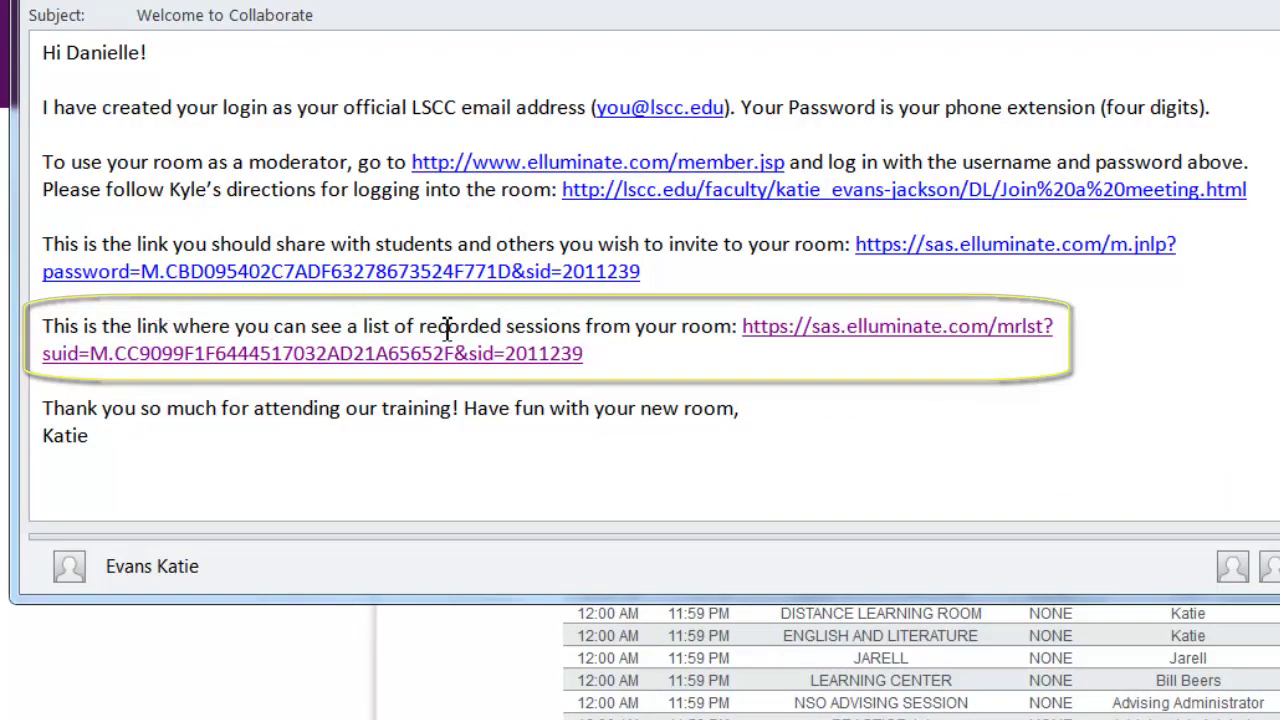
# Open the link to the room's list of recorded sessions from the "Welcome to Collaborate" email.
pyautogui.click(820, 344)
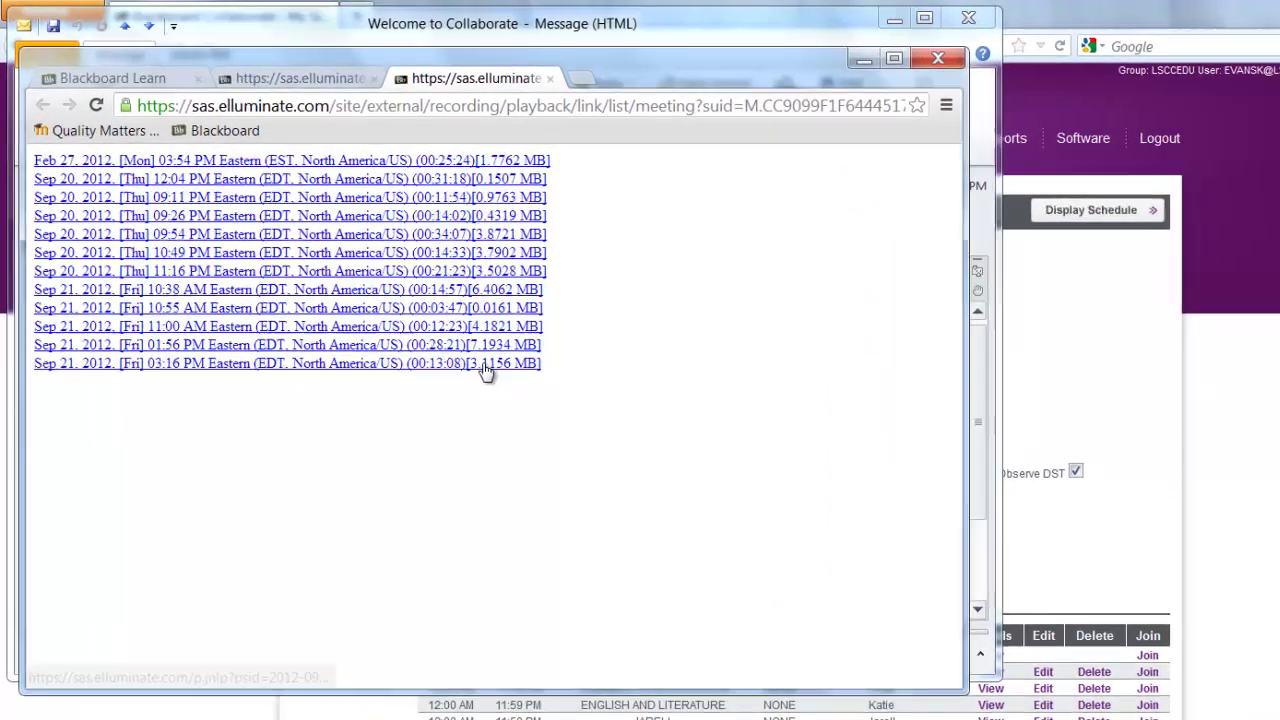
# Copy the link address of the Sep 21, 2012, 03:16 PM recording in the list of recorded sessions.
pyautogui.click(420, 317)
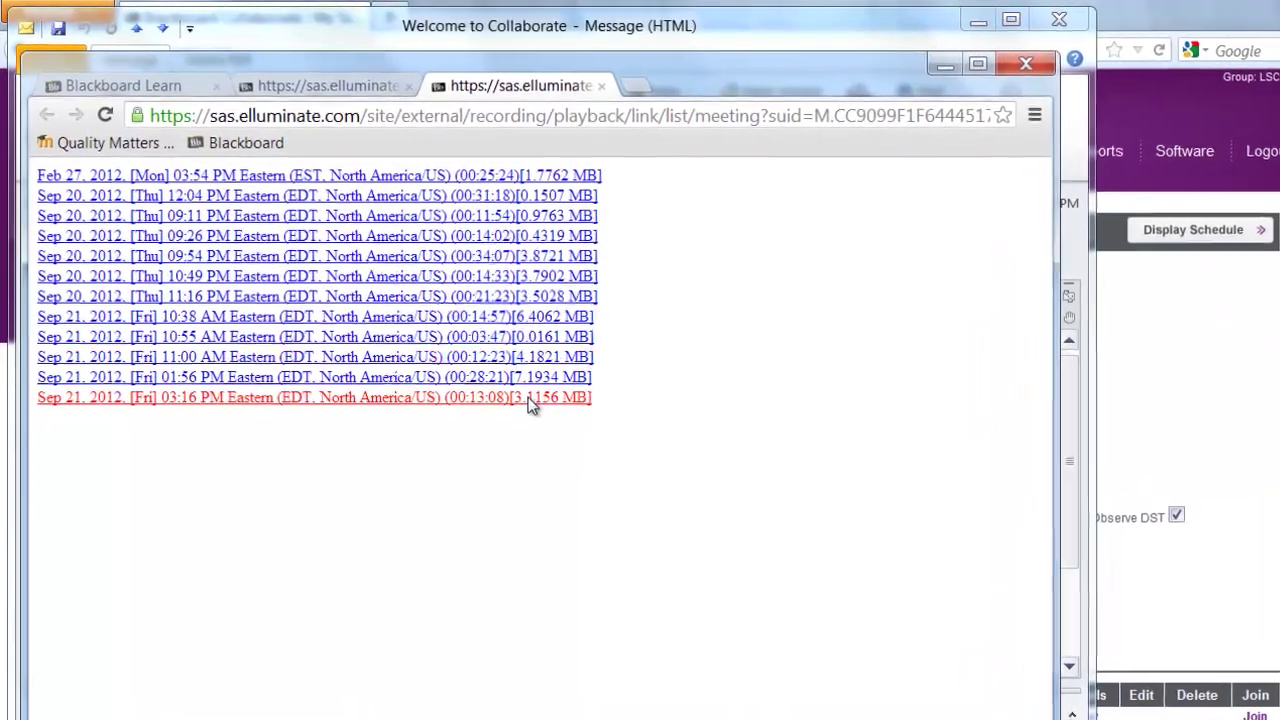
pyautogui.rightClick(510, 388)
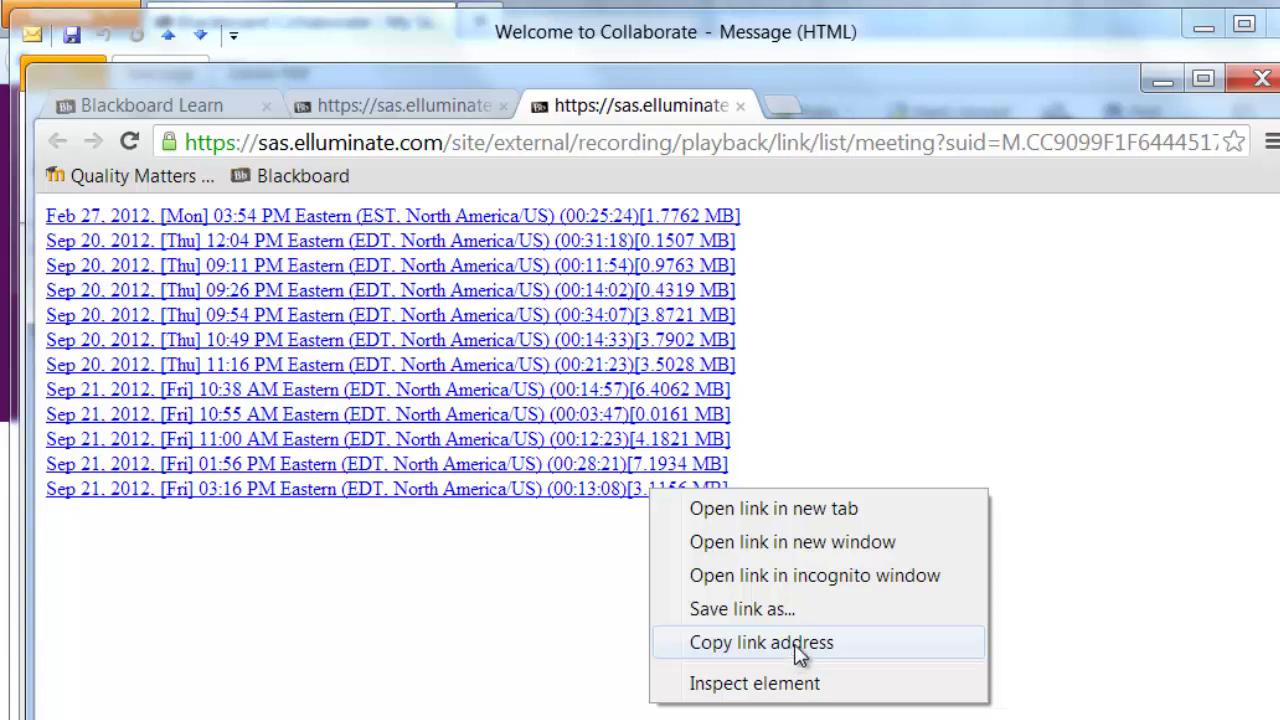
pyautogui.click(800, 652)
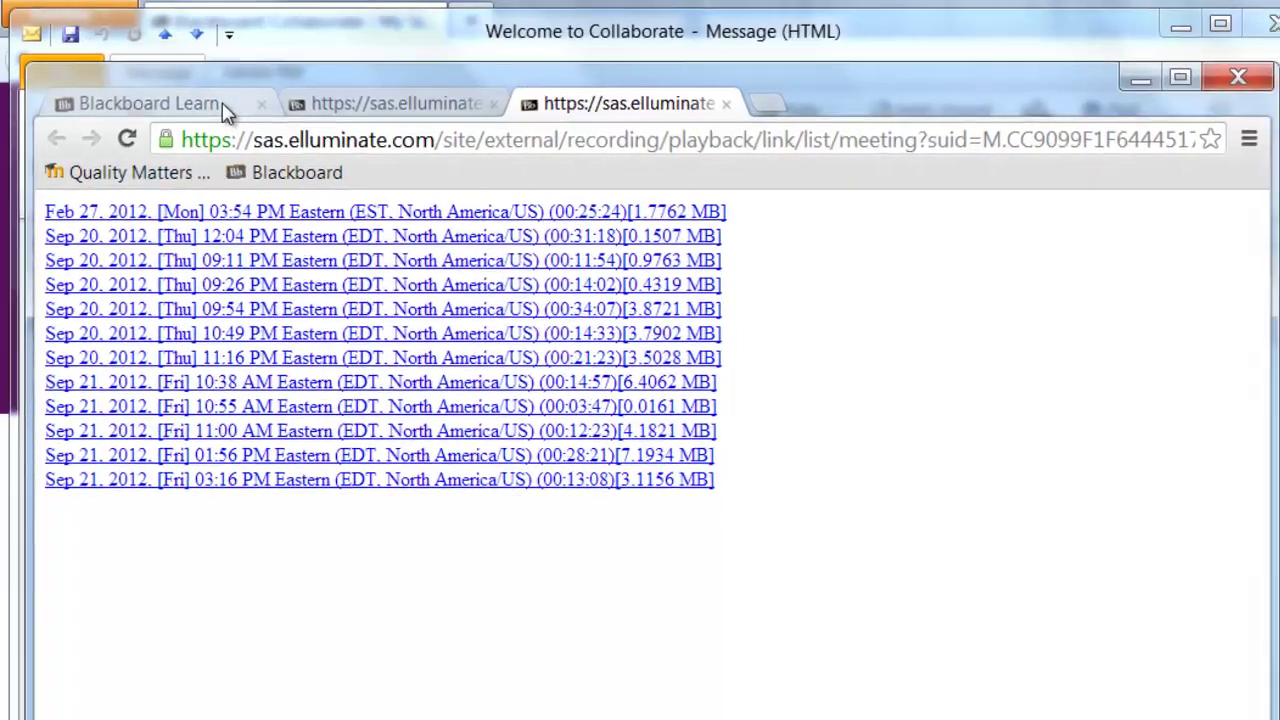
# Switch to the course's Sandbox folder in Blackboard Learn, maximize the browser window and bring up the content types available for creation.
pyautogui.click(226, 105)
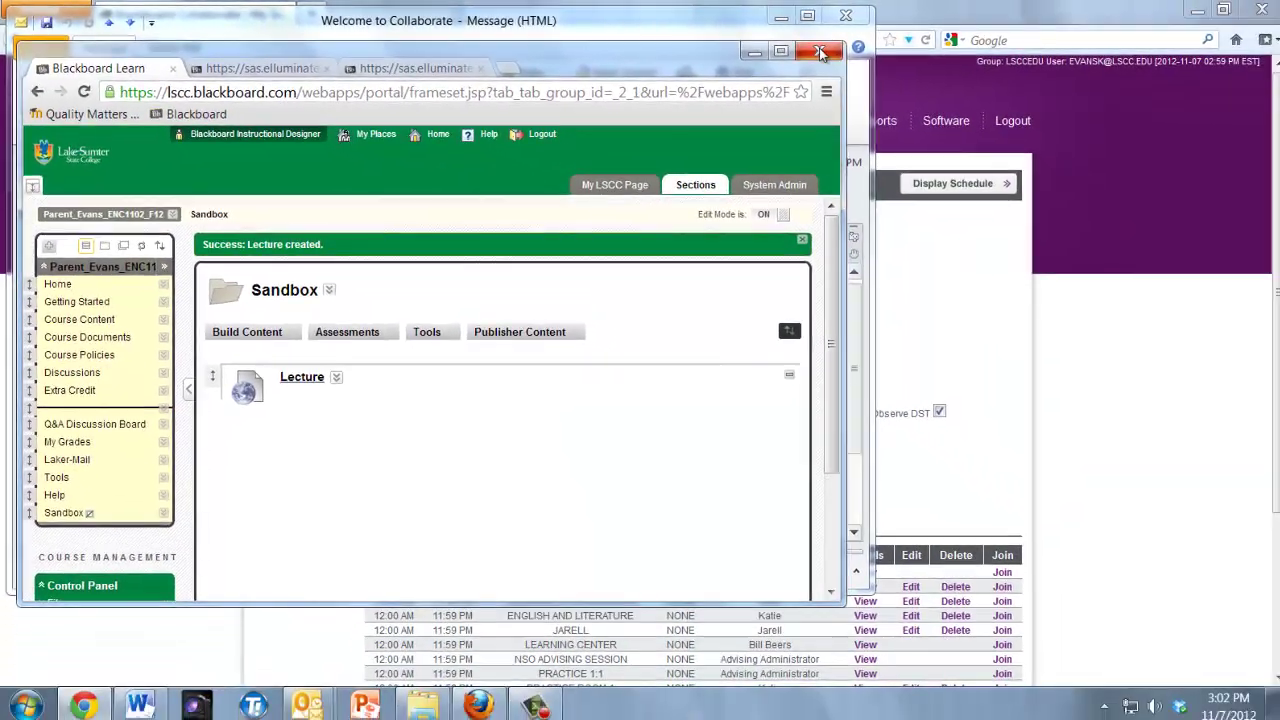
pyautogui.click(781, 51)
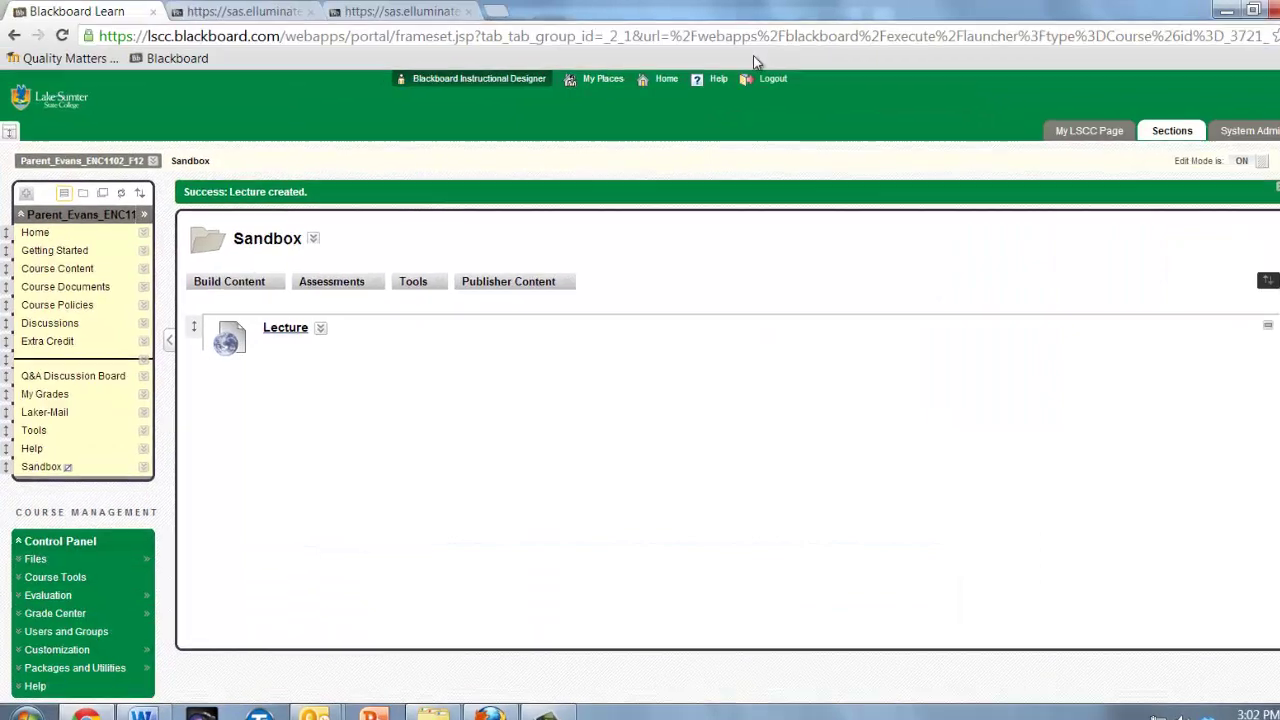
pyautogui.click(285, 318)
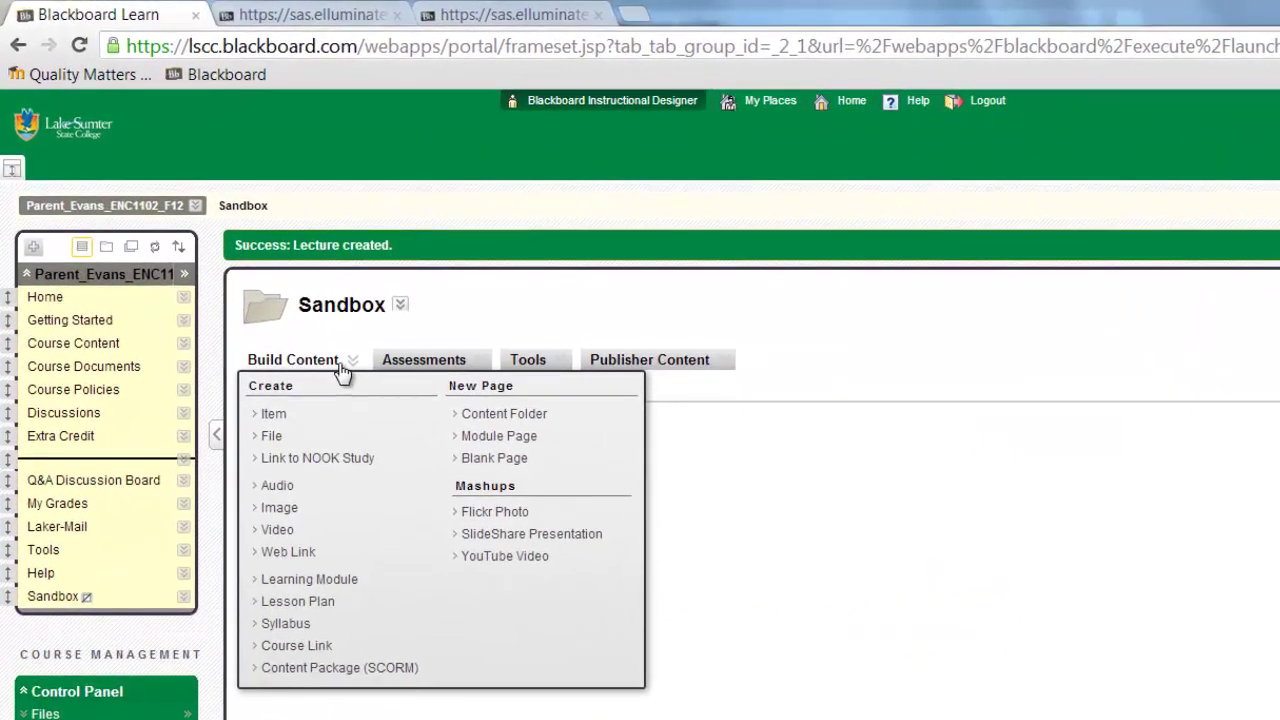